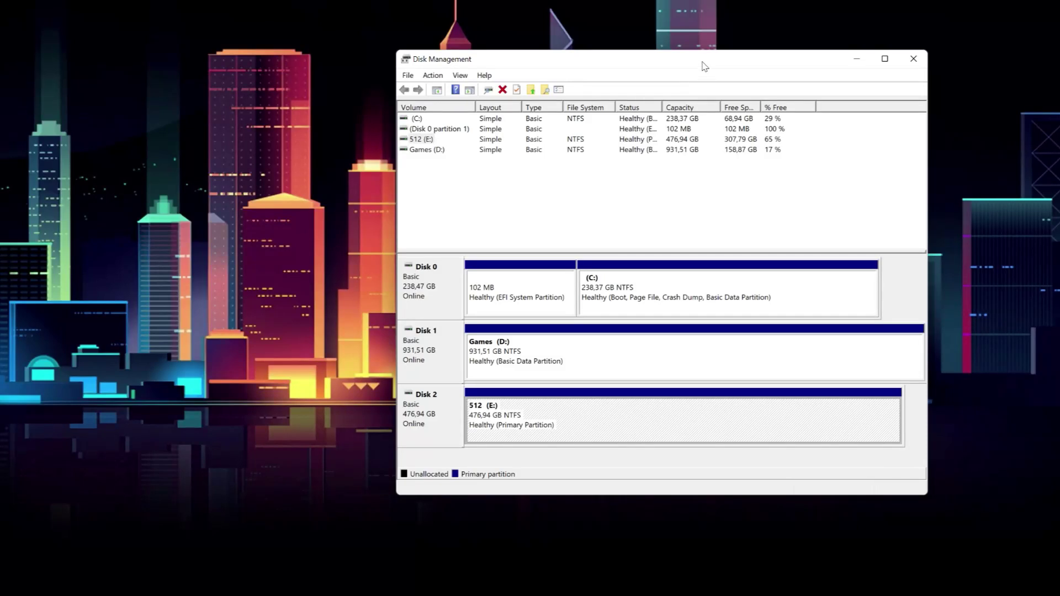
Step: Review the drive letter and path settings of volume E: on Disk 2 without changing them
left_click_drag(703, 62, 649, 58)
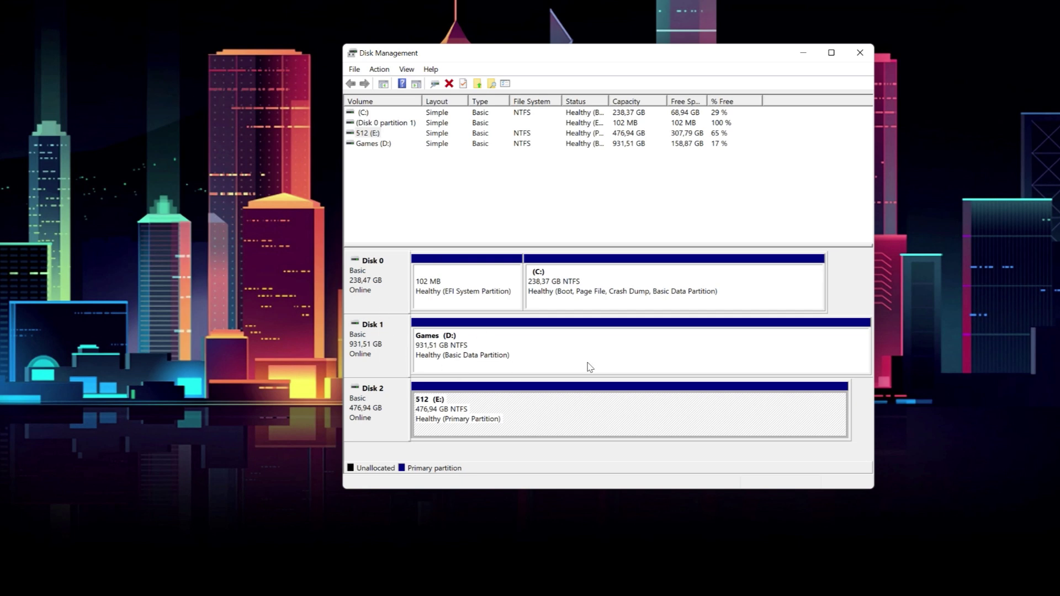
right_click(534, 409)
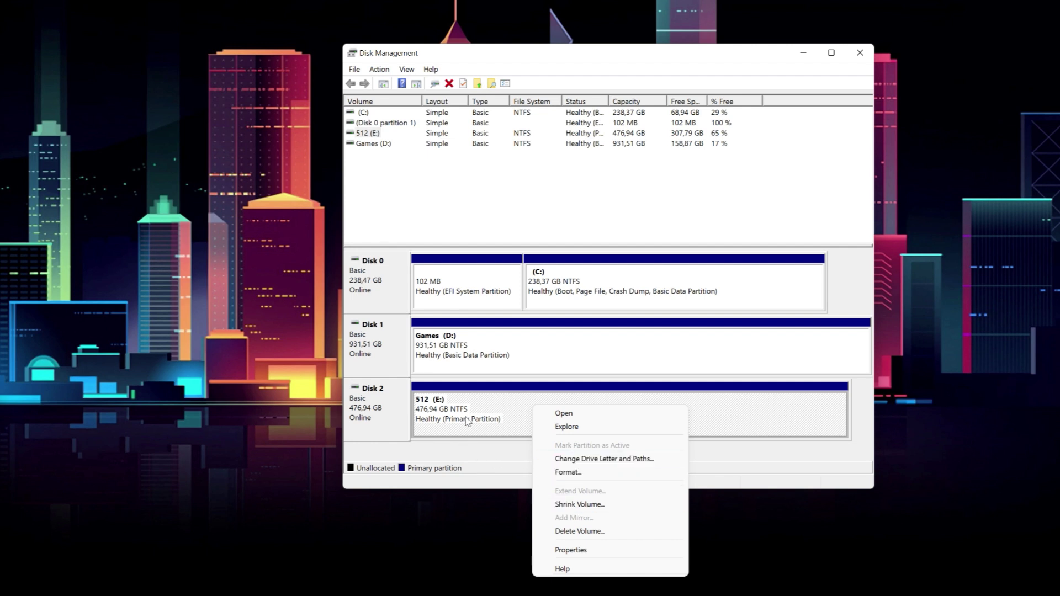
left_click(607, 459)
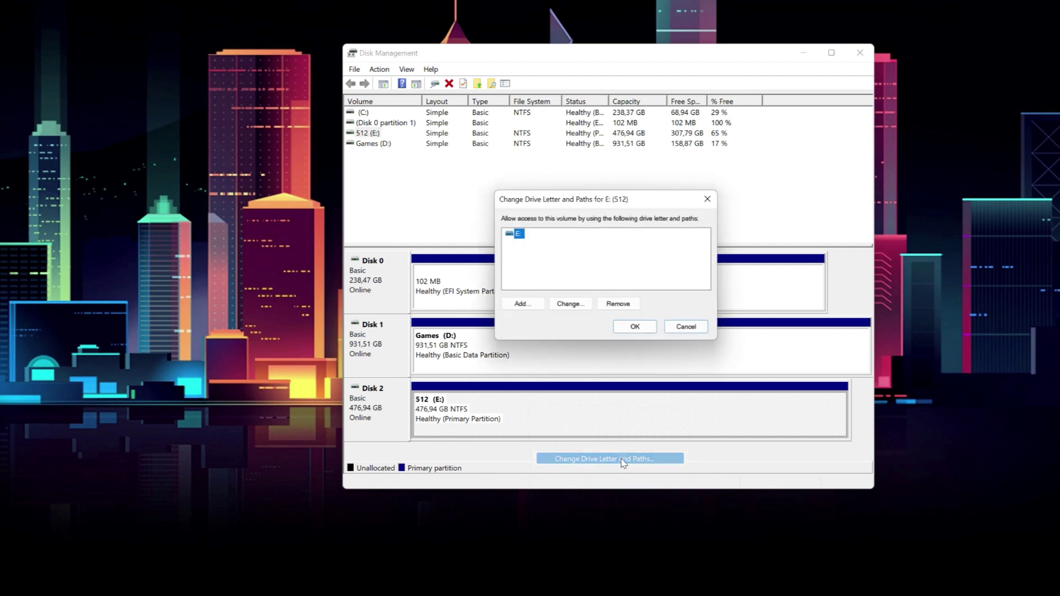
left_click(691, 329)
Step: Check the shrink settings for volume E: and leave the volume unshrunk
right_click(545, 409)
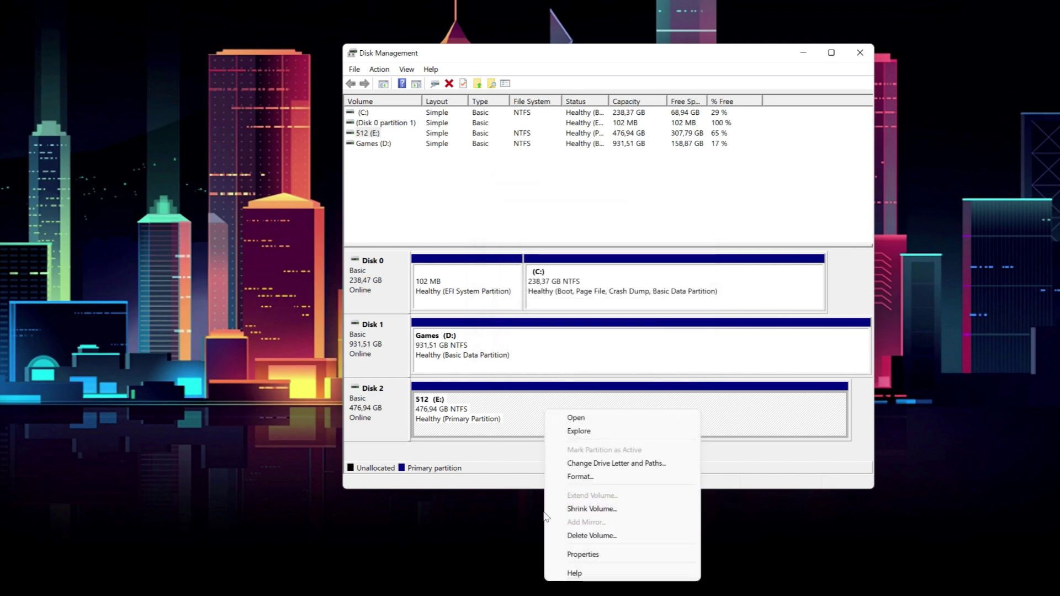
left_click(616, 509)
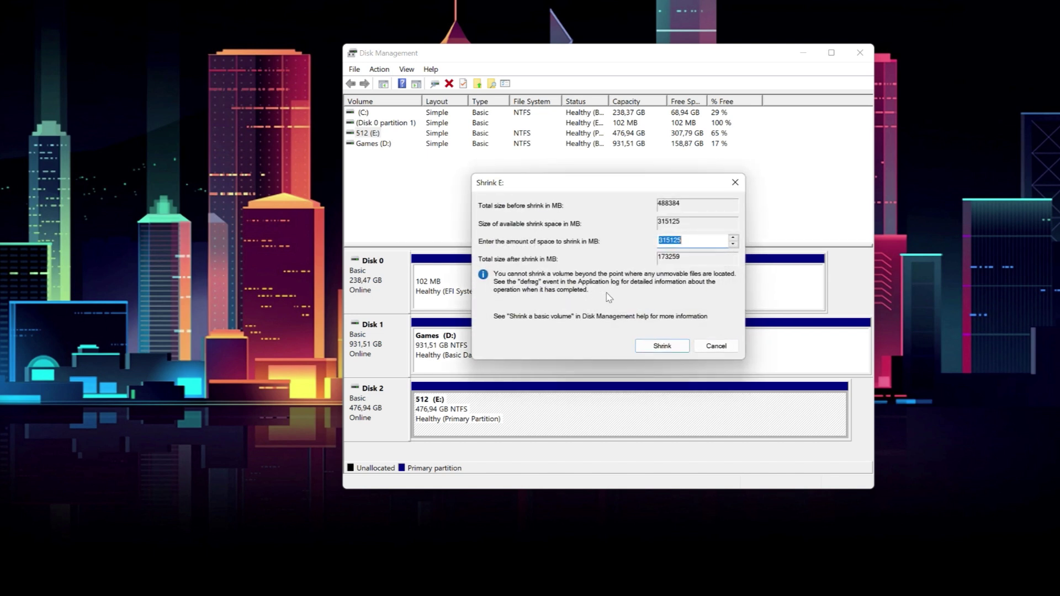
left_click(718, 348)
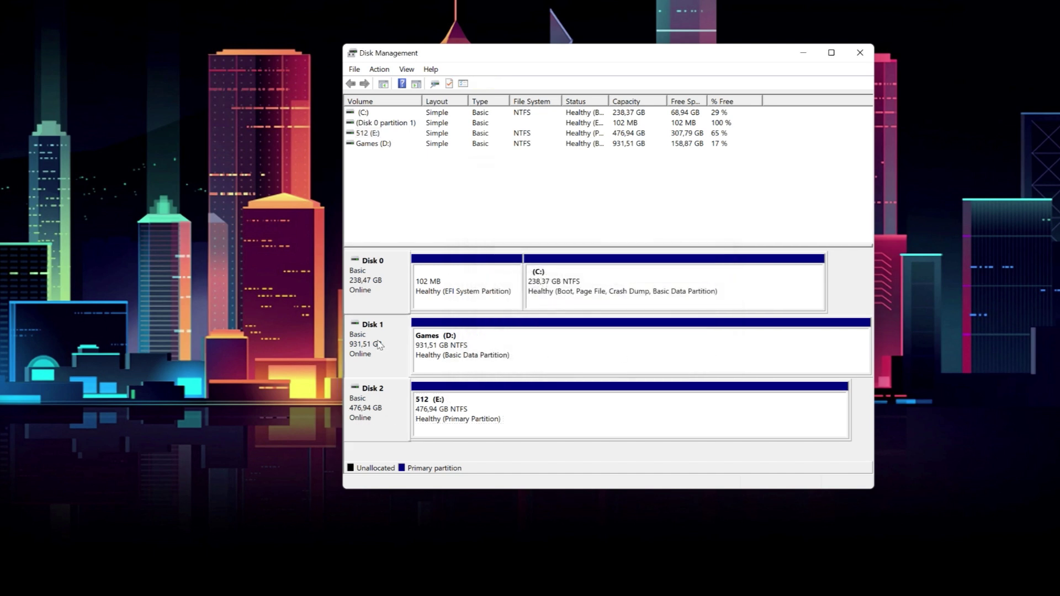
right_click(380, 276)
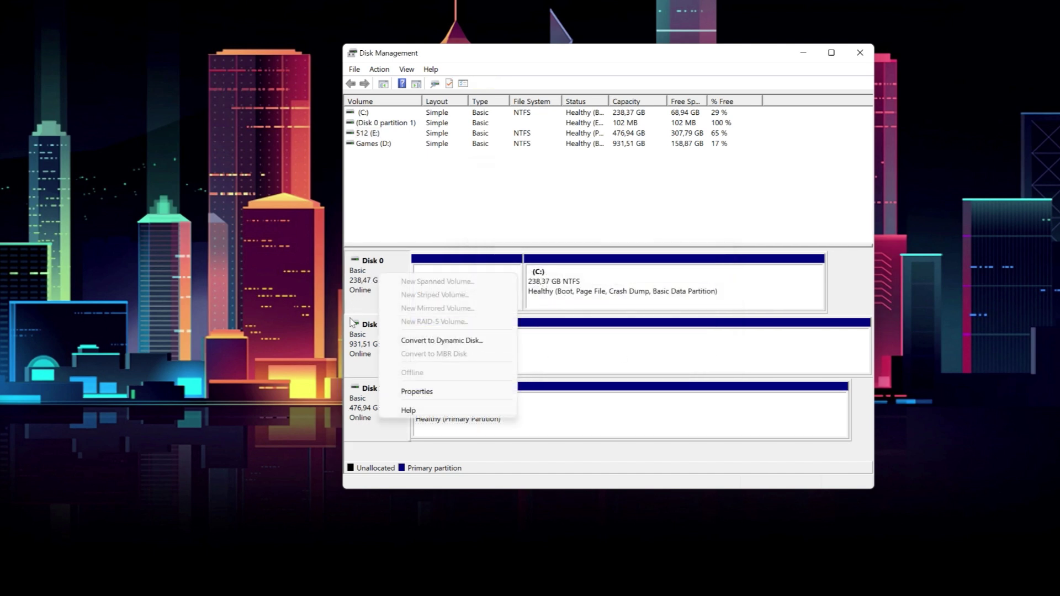
left_click(362, 359)
left_click(486, 411)
left_click(519, 345)
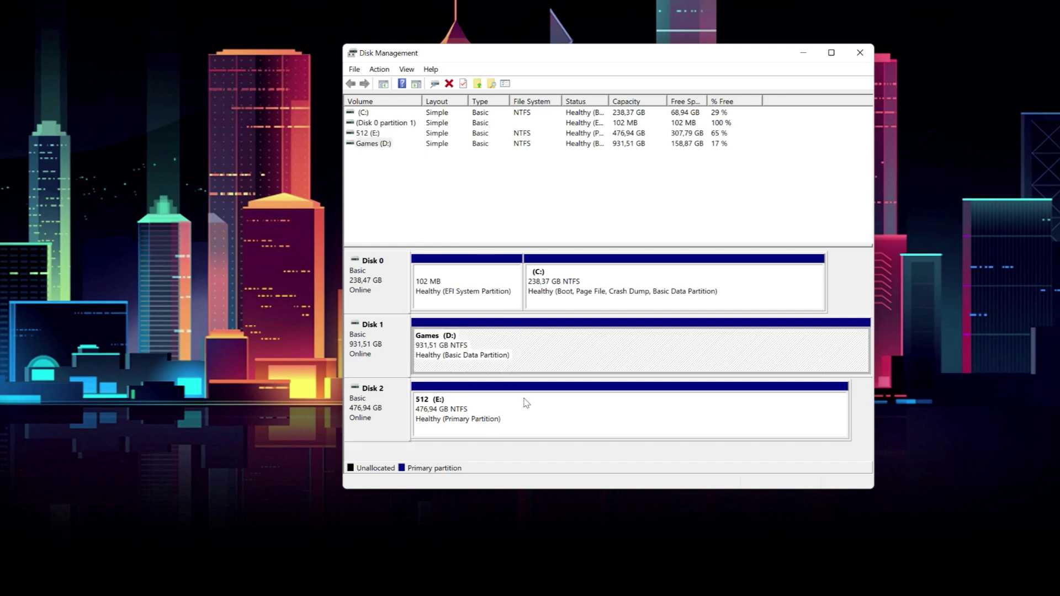
Step: Review the format options for volume E:, including its file system choices, without formatting, and minimize Disk Management
right_click(524, 404)
left_click(558, 467)
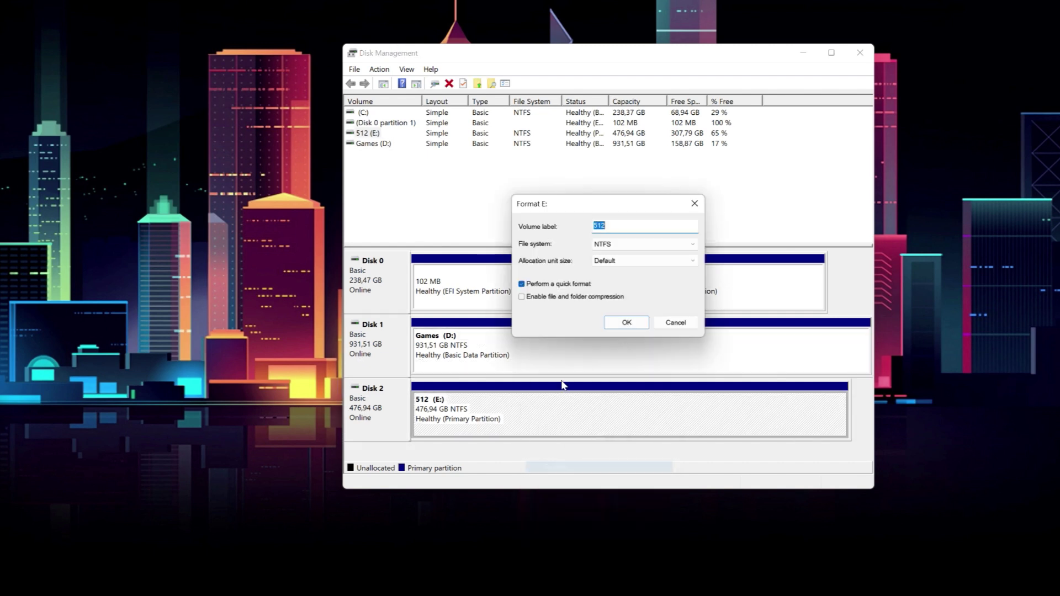
left_click(693, 245)
left_click(680, 245)
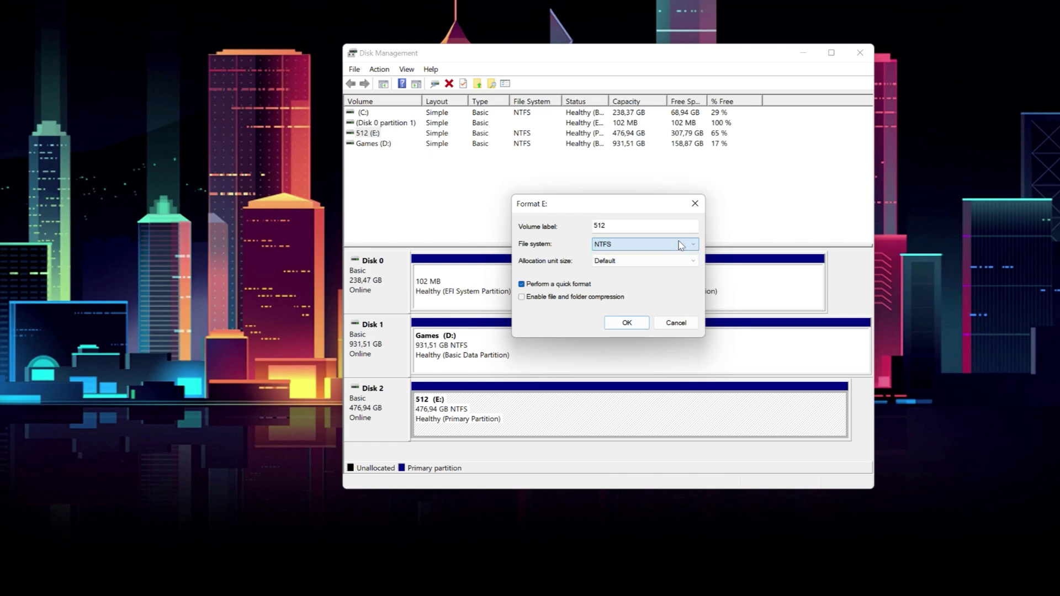
left_click(676, 323)
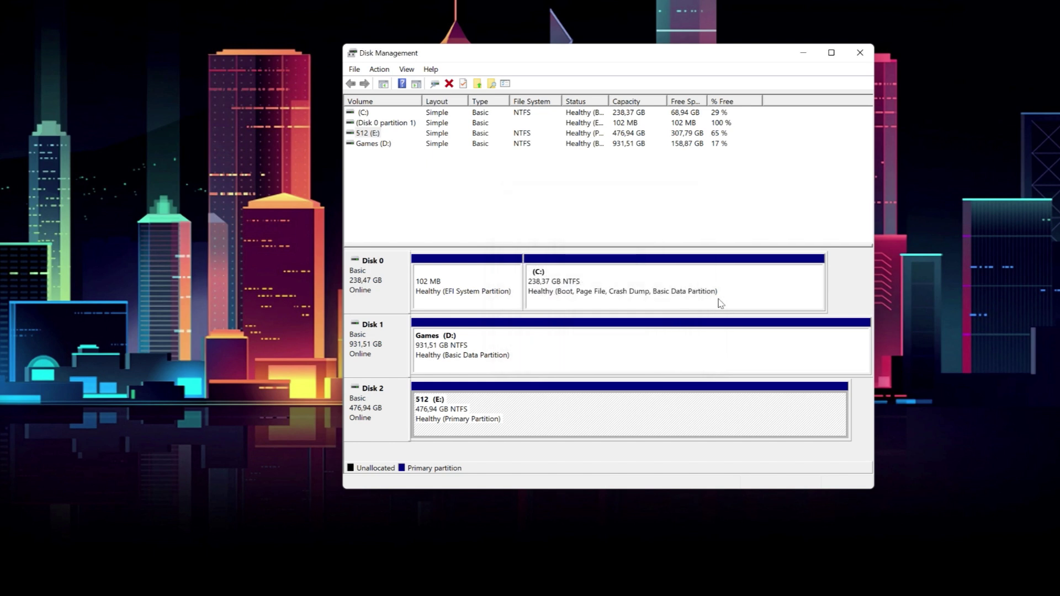
left_click(803, 52)
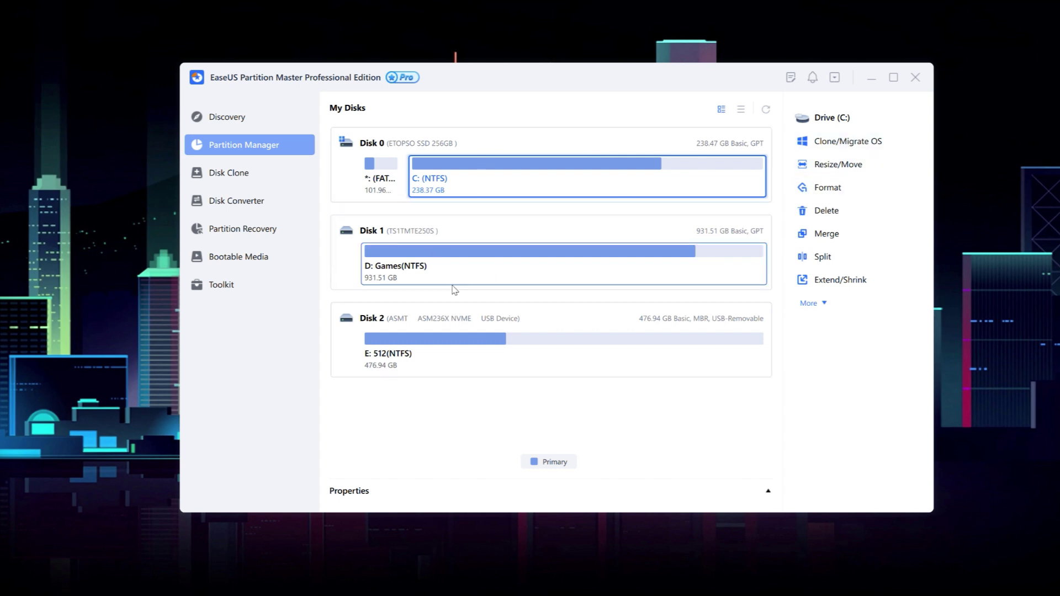
Step: Try shrinking partition E: on Disk 2 to about 271 GB with Resize/Move, and cancel the resize
left_click(552, 353)
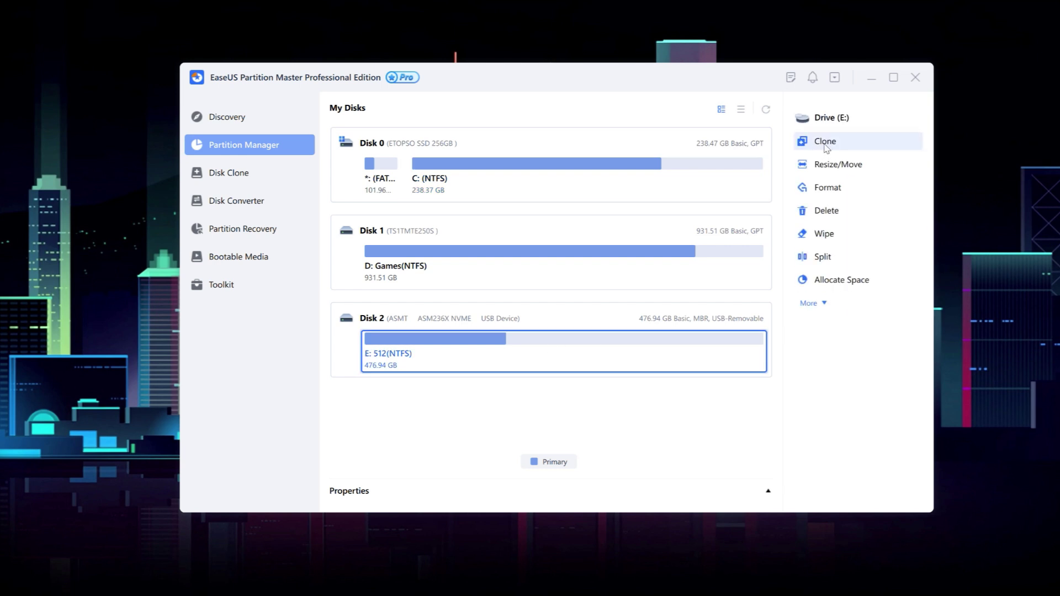
left_click(851, 166)
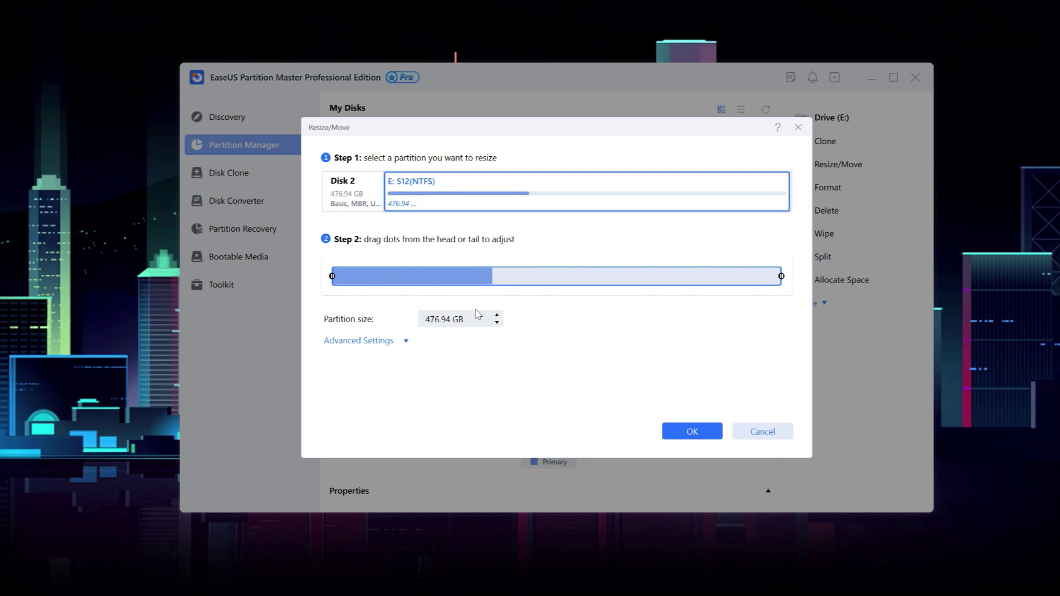
left_click_drag(780, 276, 588, 276)
left_click(332, 276)
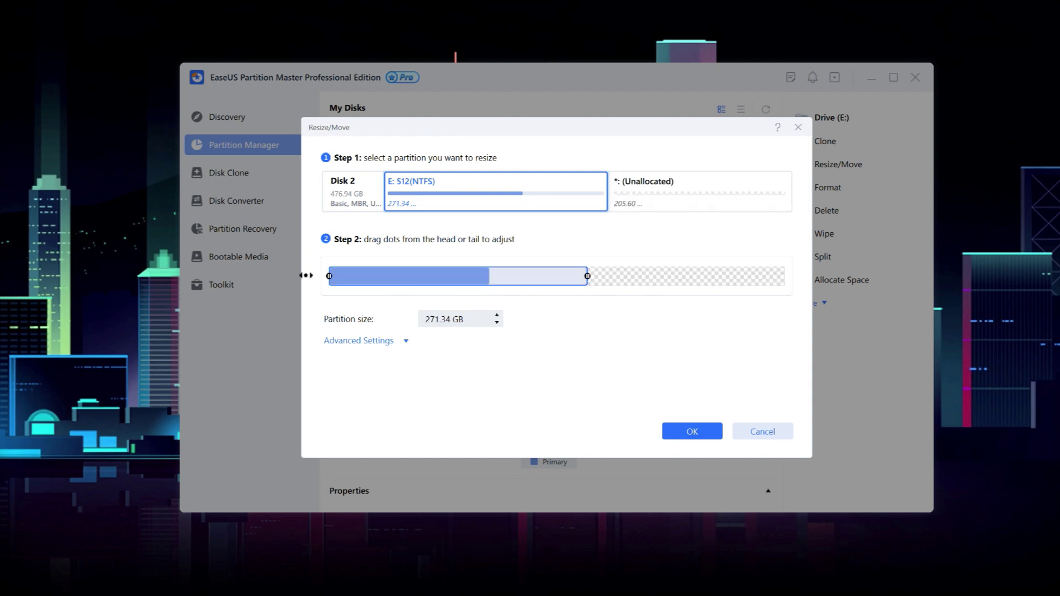
left_click(764, 436)
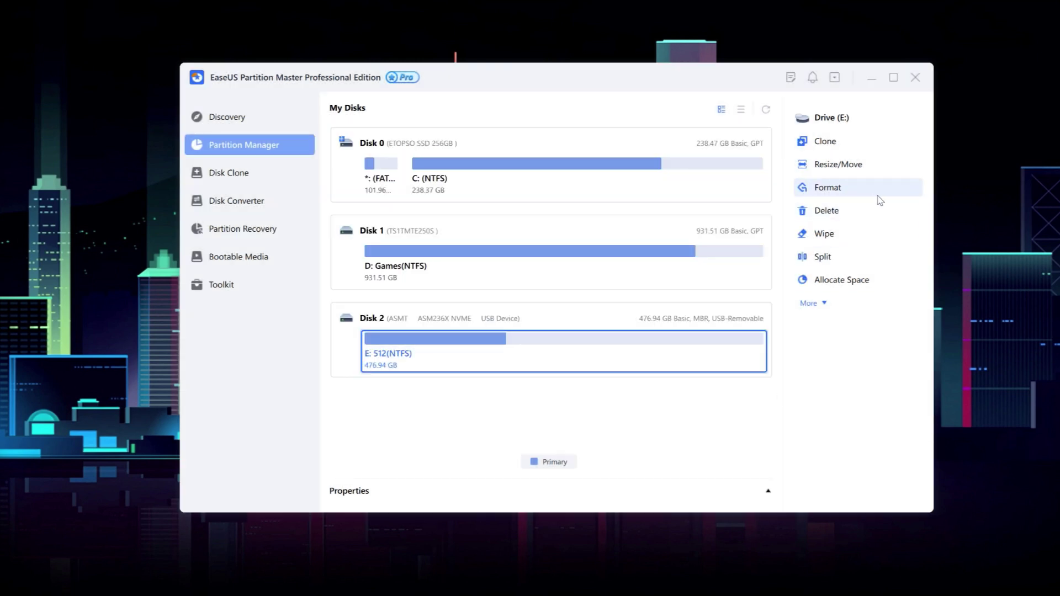
Step: Review the file systems available for formatting partition E:, and cancel without formatting
left_click(838, 189)
left_click(569, 284)
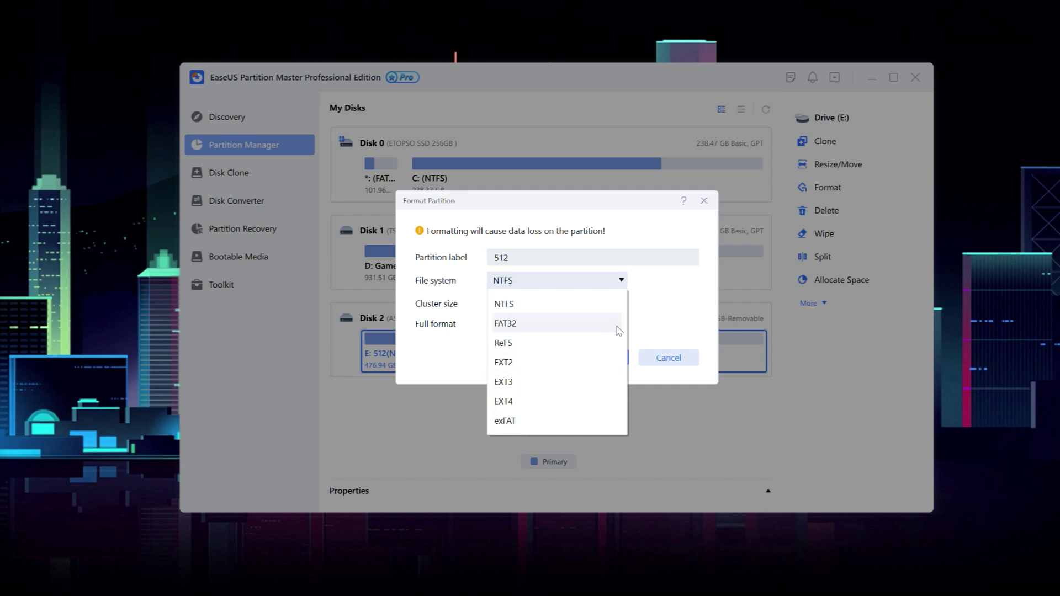
left_click(693, 322)
left_click(686, 359)
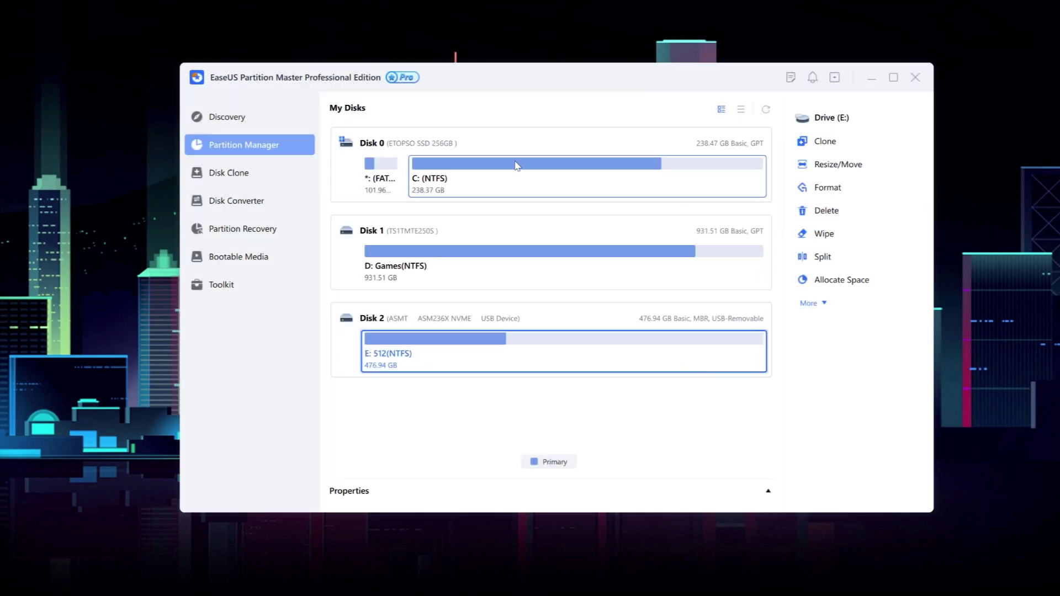
Step: Select partitions C:, D: and E: in turn to compare the operations offered for each
left_click(553, 183)
left_click(498, 265)
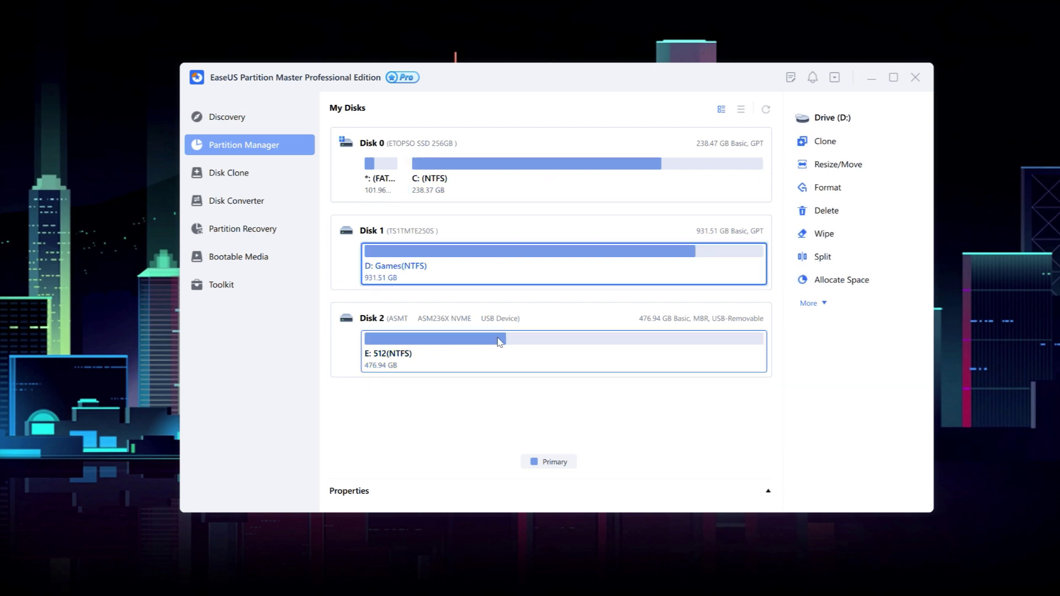
left_click(562, 341)
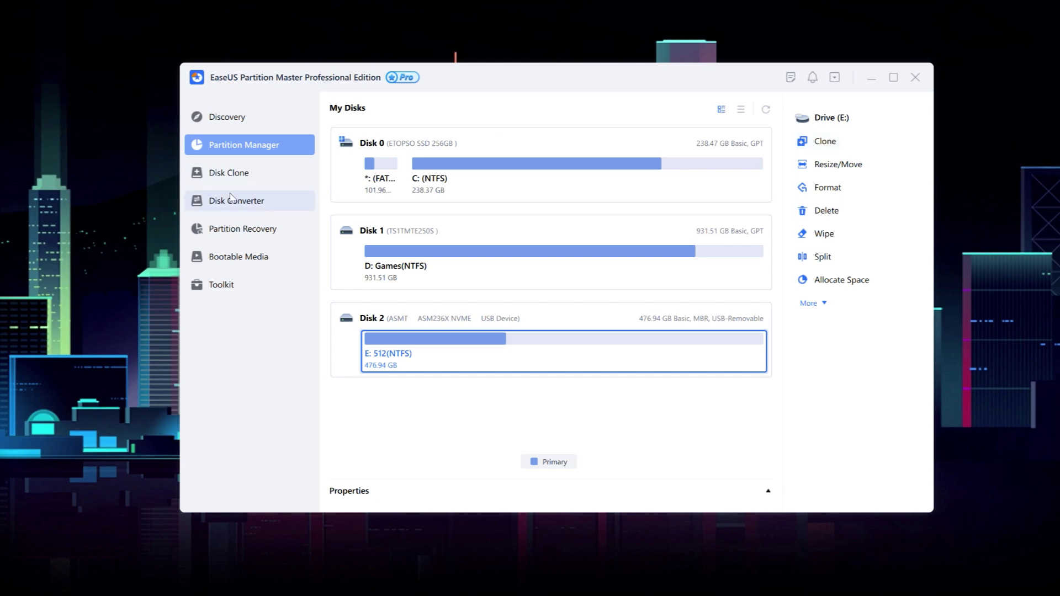
Step: Go through the Disk Clone modes: Migrate OS, Clone OS Disk, Clone Data Disk and Clone Partition
left_click(255, 177)
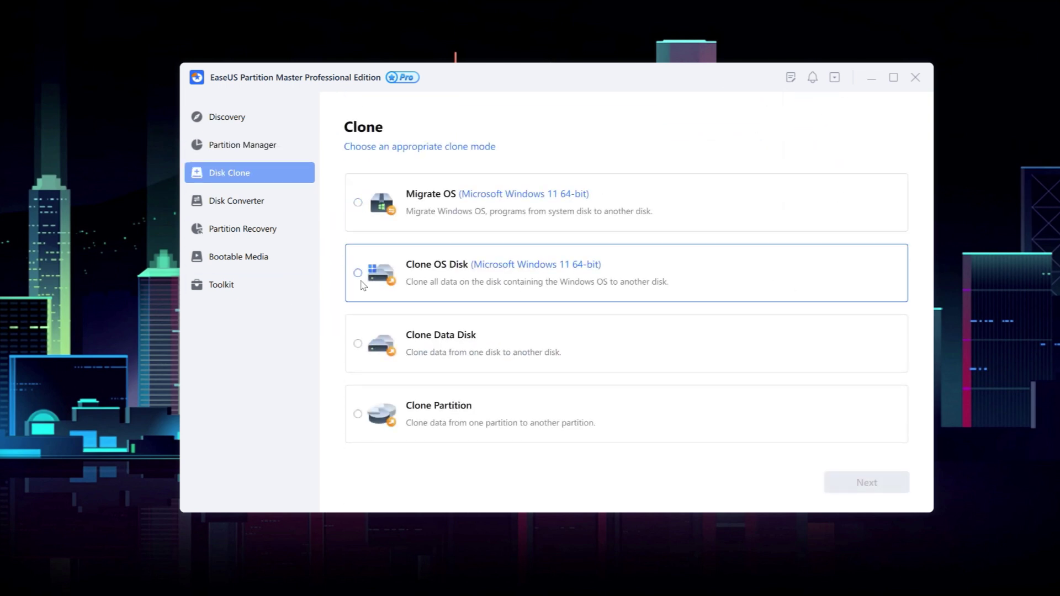
left_click(417, 218)
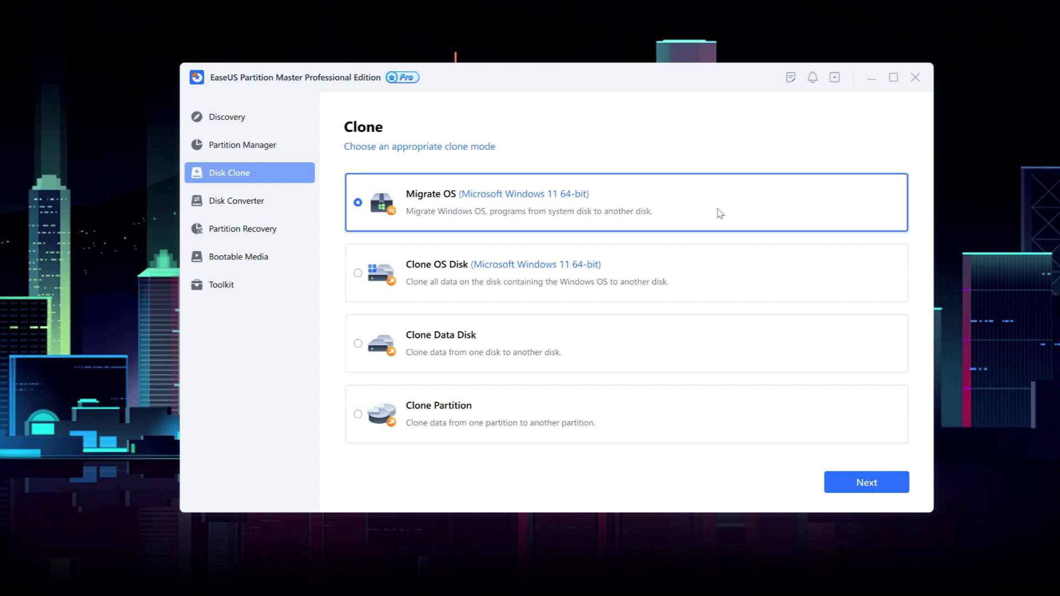
left_click(449, 294)
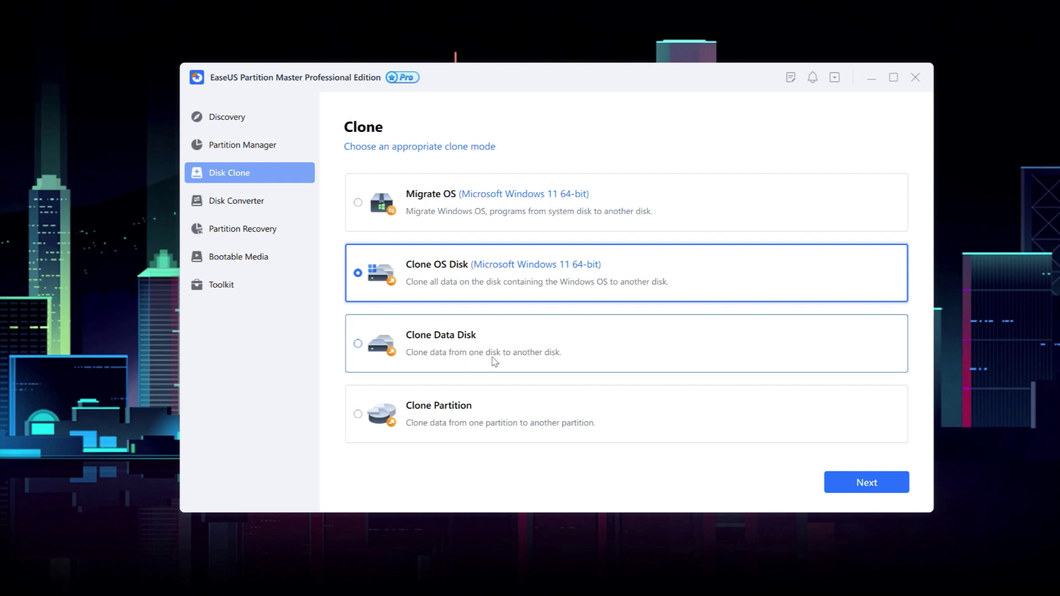
left_click(540, 351)
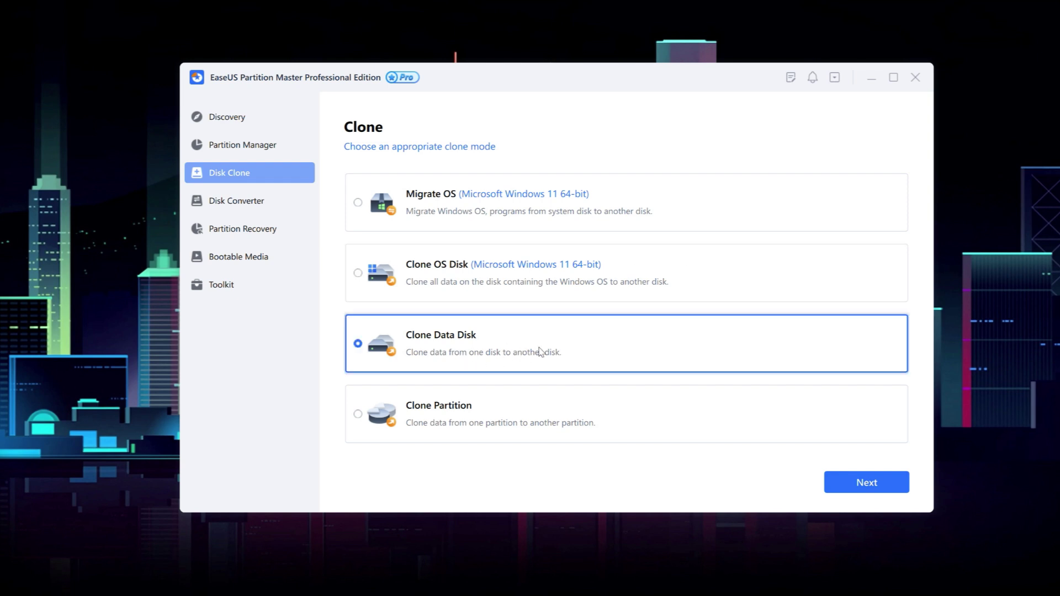
left_click(491, 423)
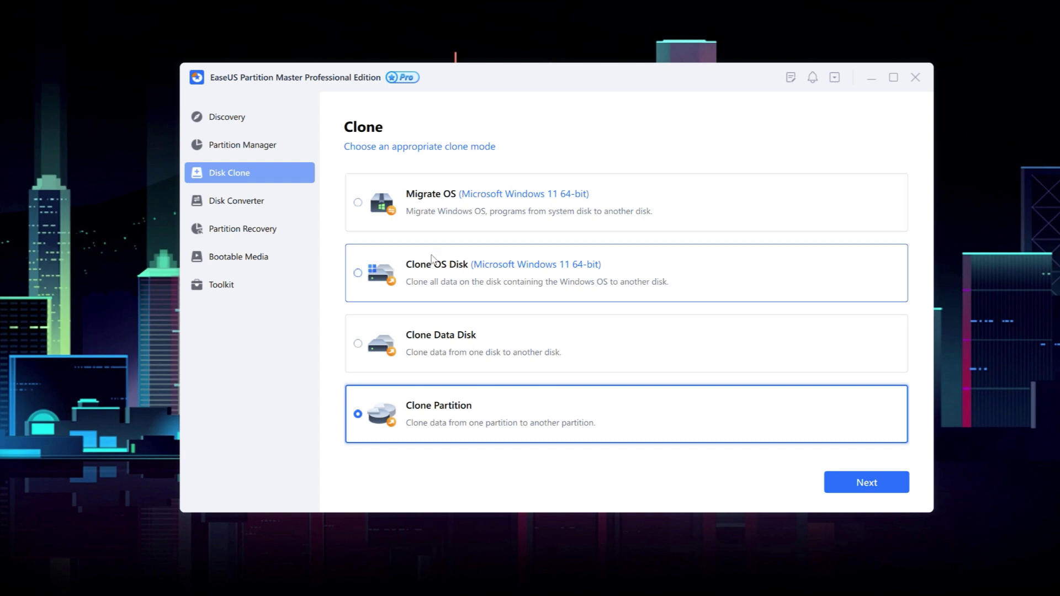
left_click(718, 211)
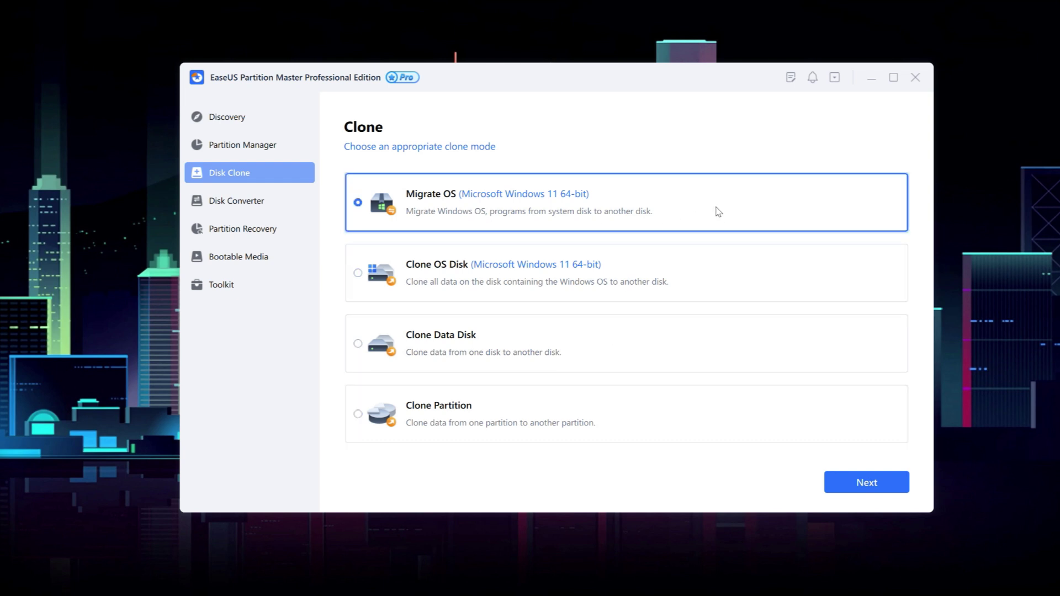
Step: Examine the Disk Converter operations for MBR and GPT conversion and for dynamic and basic disks
left_click(279, 203)
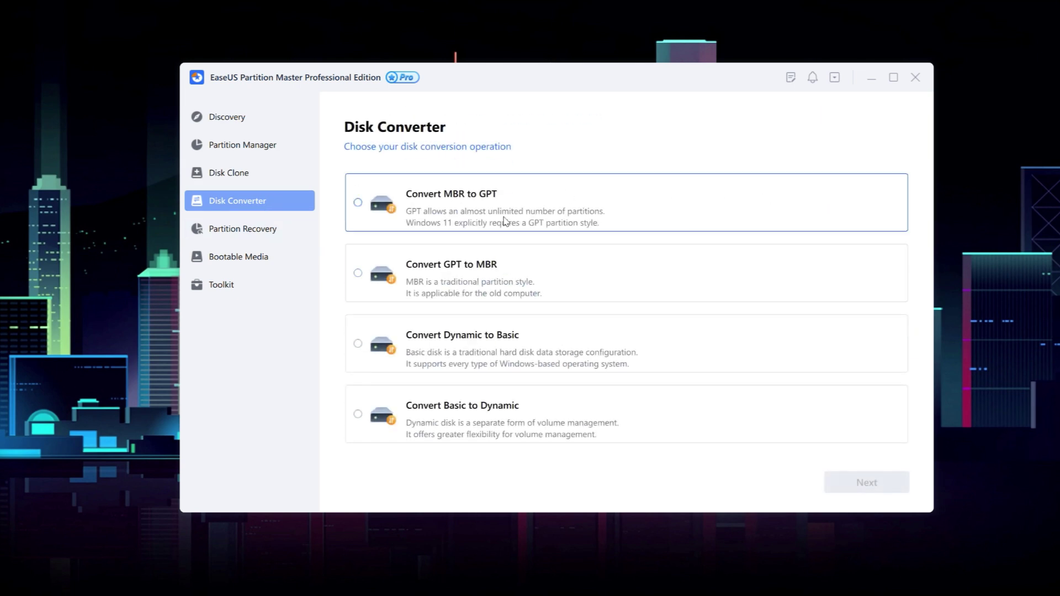
left_click(618, 215)
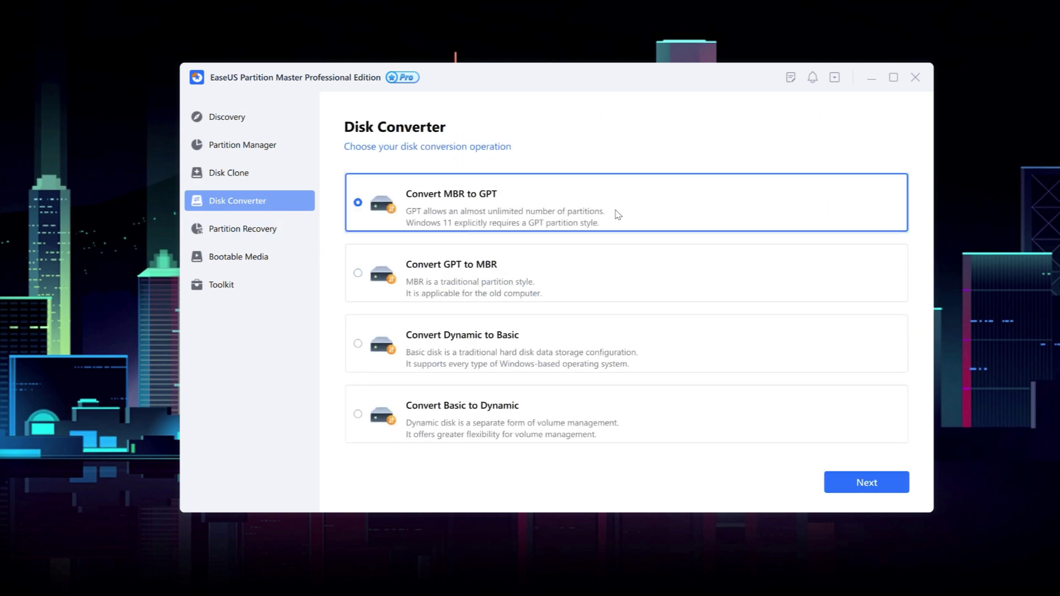
left_click(574, 280)
left_click(582, 221)
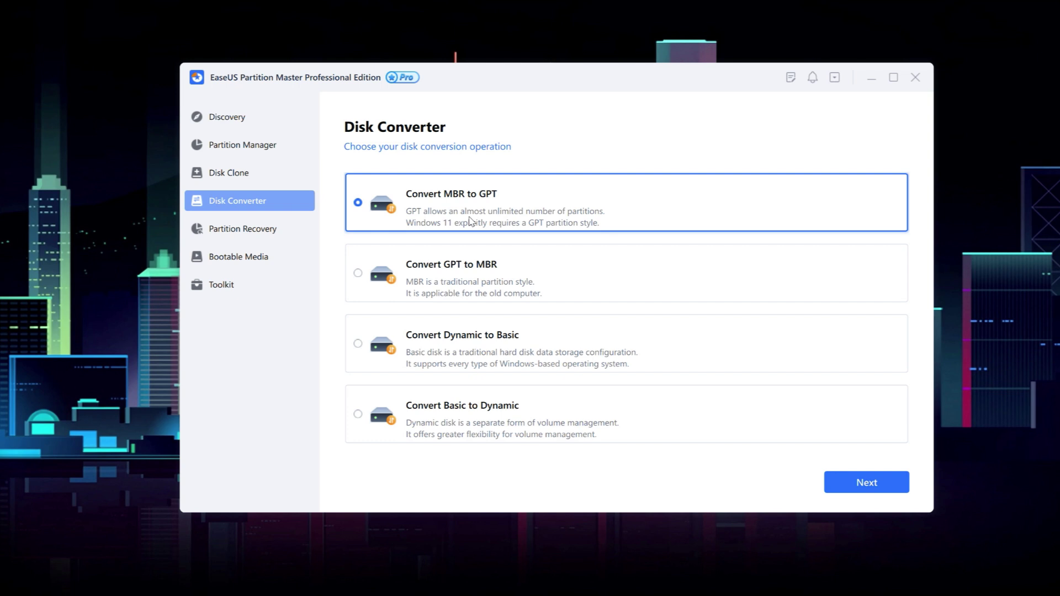
left_click(600, 267)
left_click(603, 197)
left_click(608, 359)
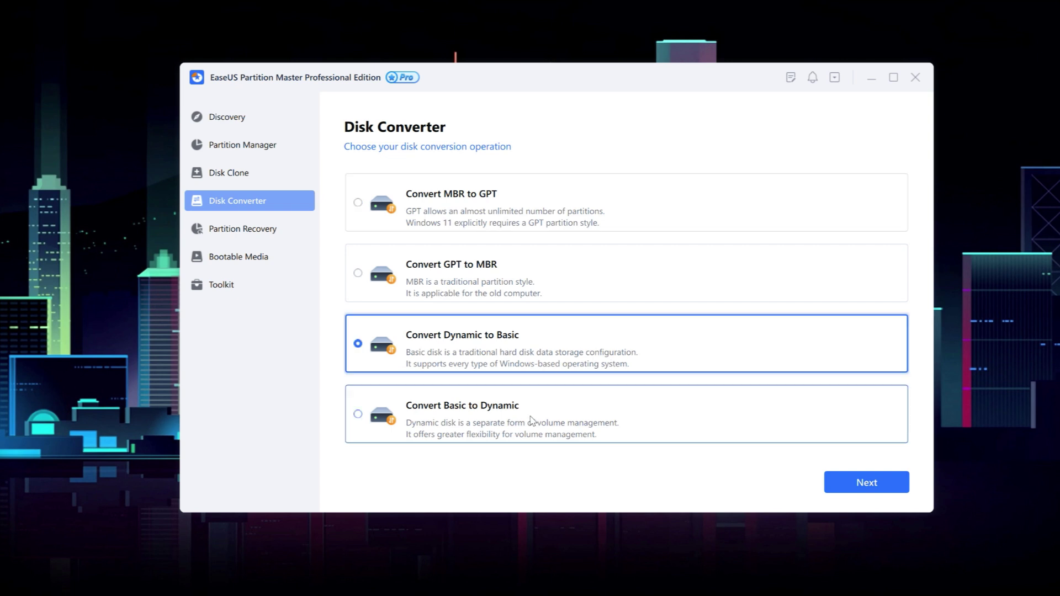
key("Down")
left_click(554, 359)
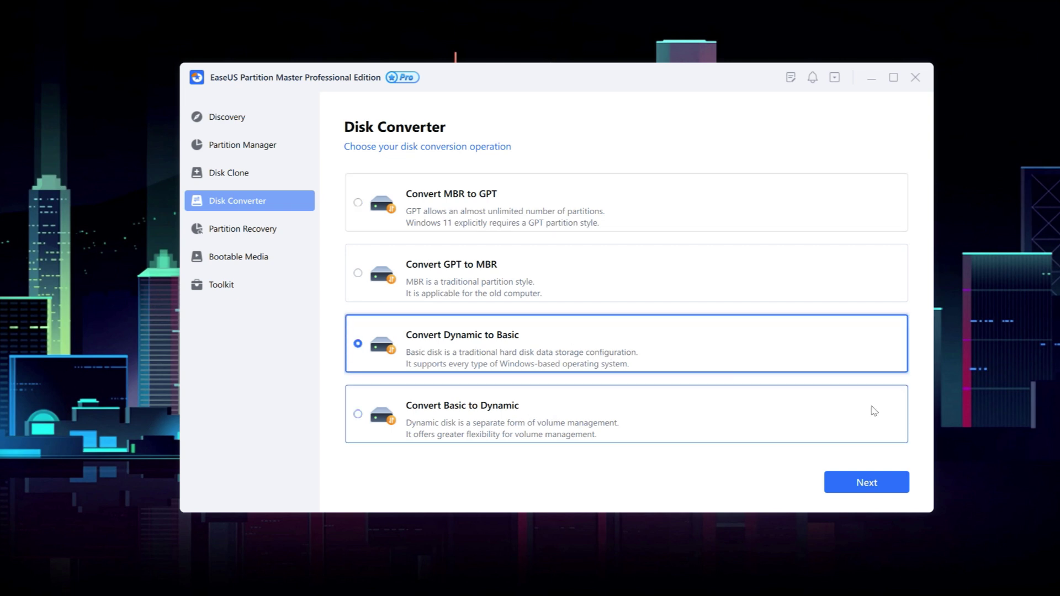
Step: View the disks offered for Partition Recovery and the Bootable Media types
left_click(264, 234)
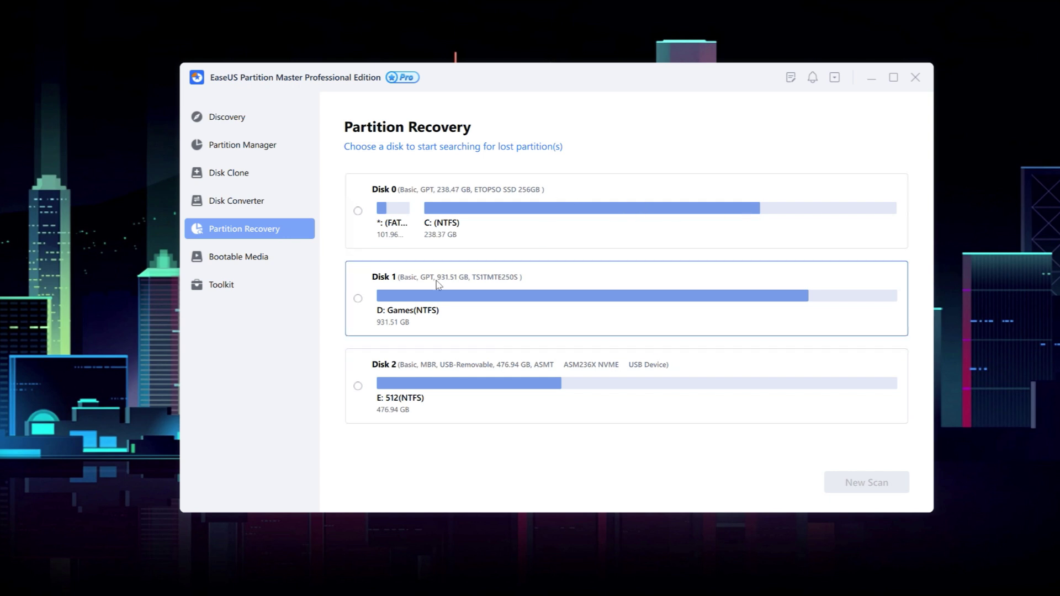
left_click(260, 258)
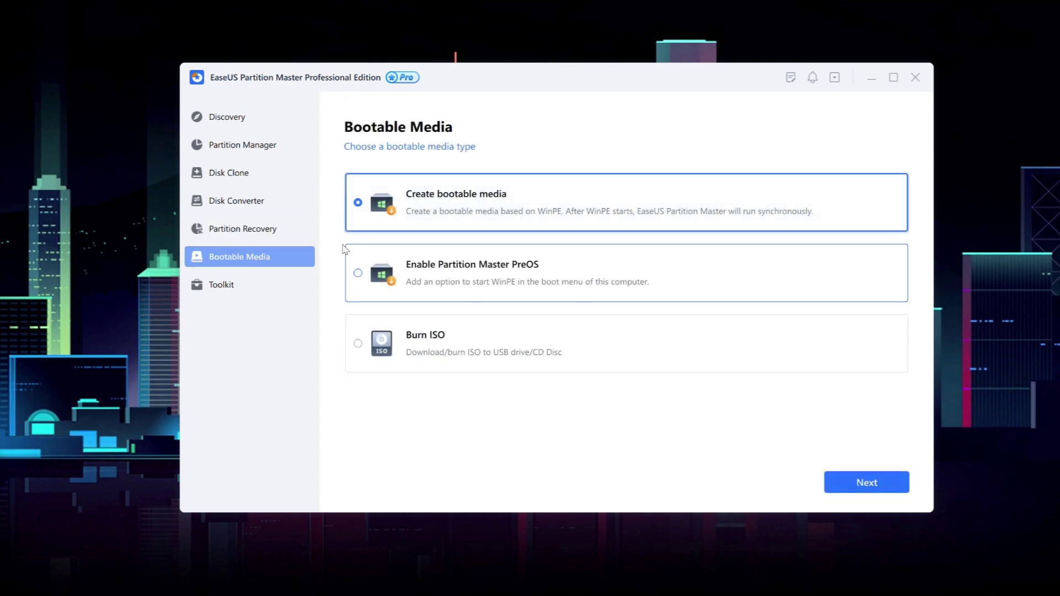
Step: Return to Disk Clone and choose Clone OS Disk as the clone mode
left_click(249, 176)
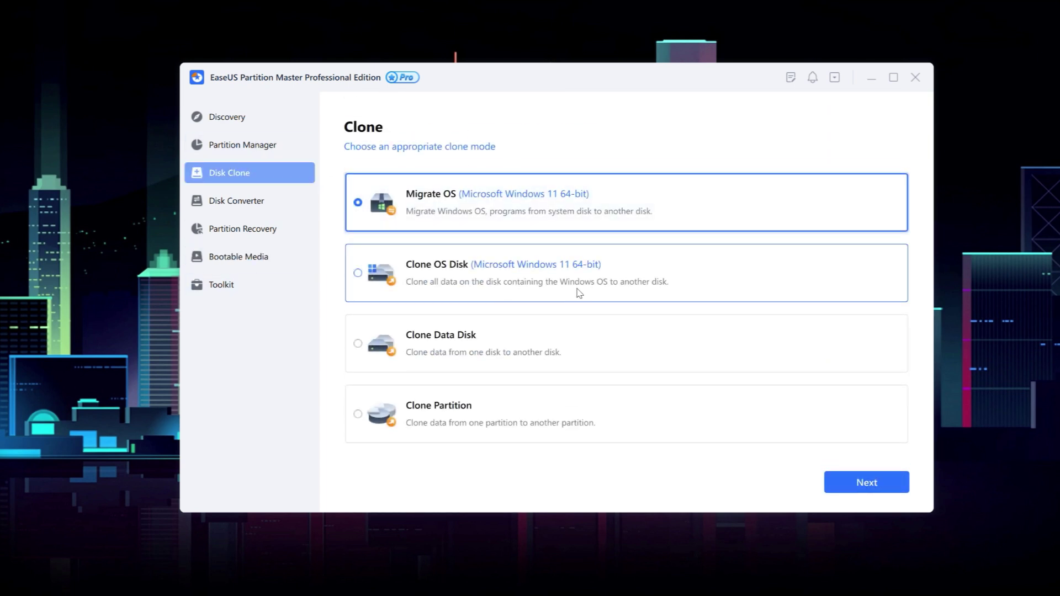
left_click(698, 282)
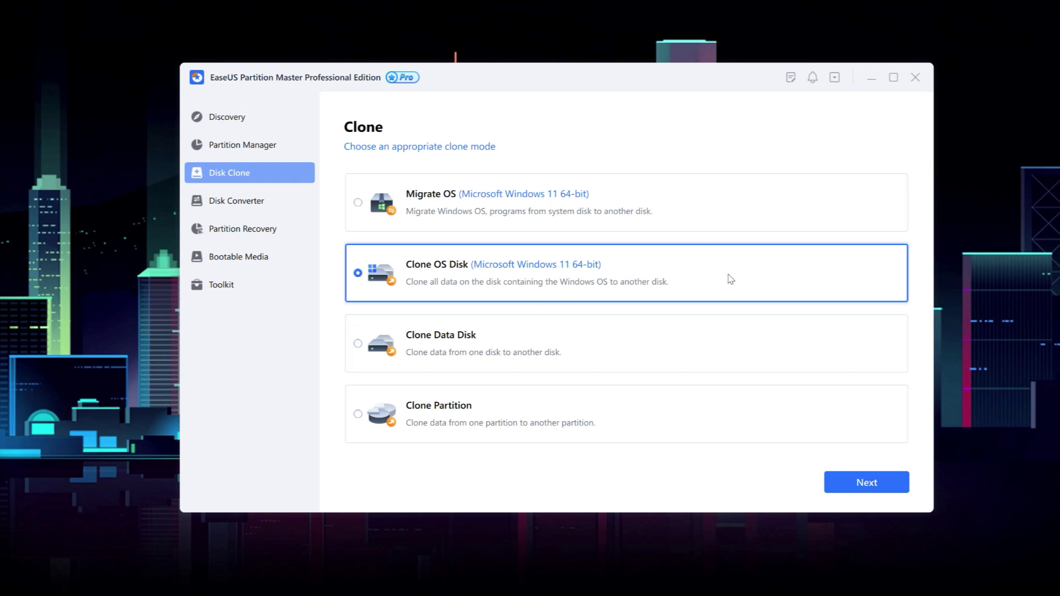
Step: Set Disk 2 as the destination for the Clone OS Disk operation and accept wiping all its data
left_click(874, 486)
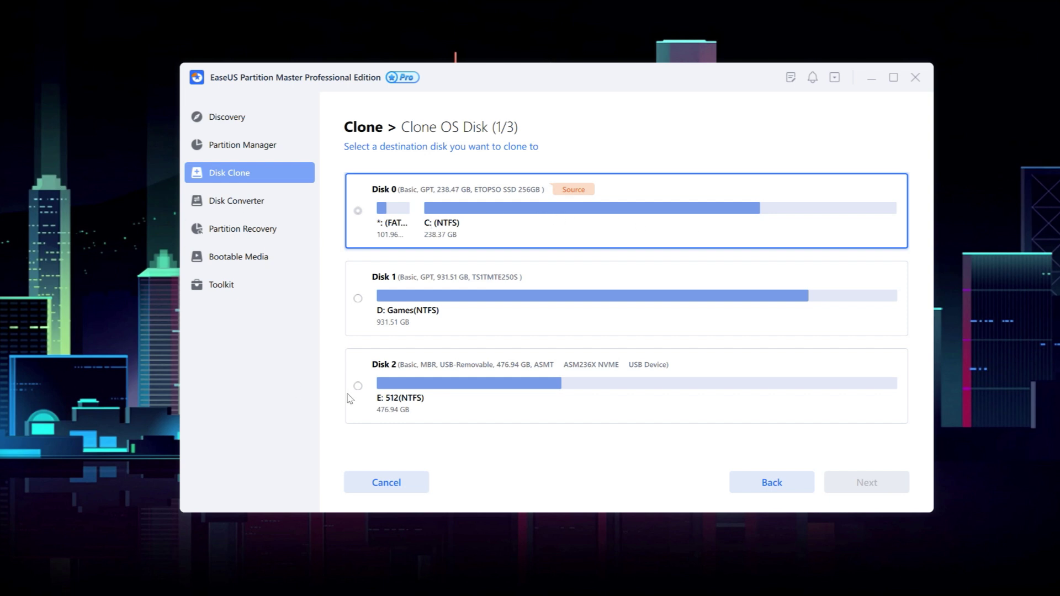
left_click(549, 393)
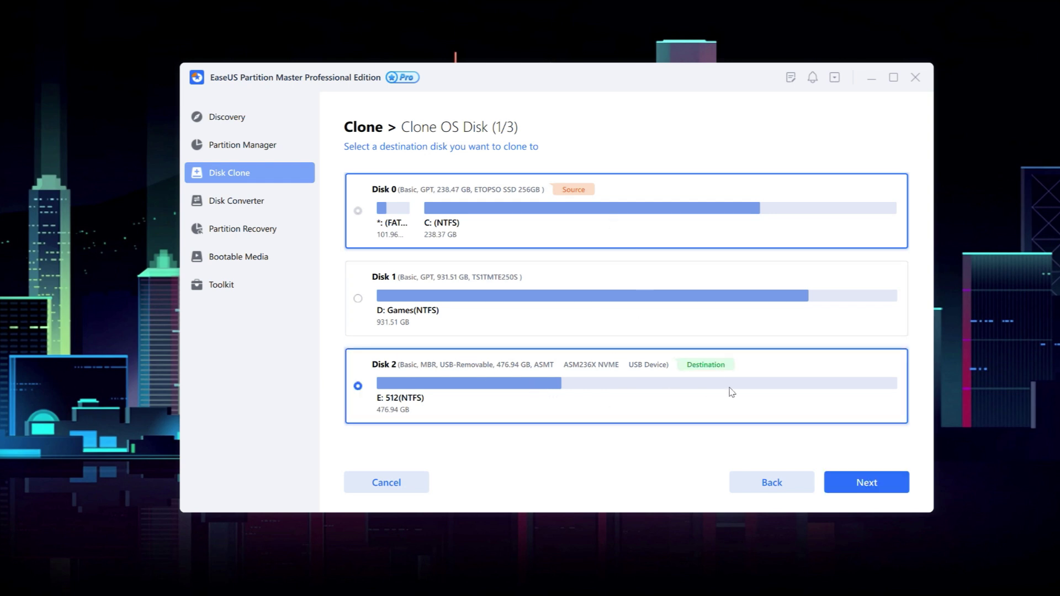
left_click(880, 489)
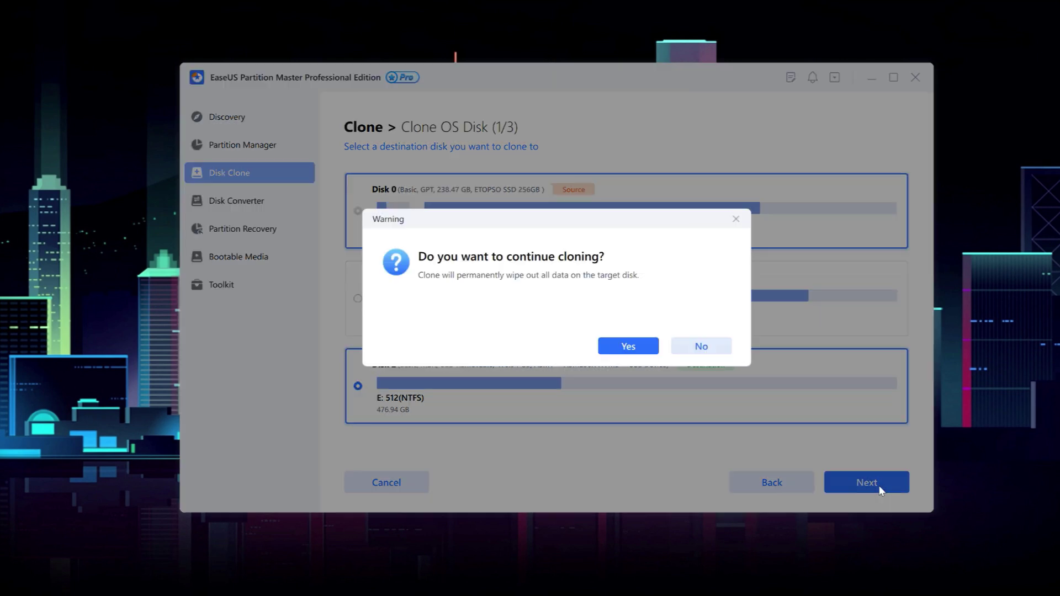
left_click(630, 348)
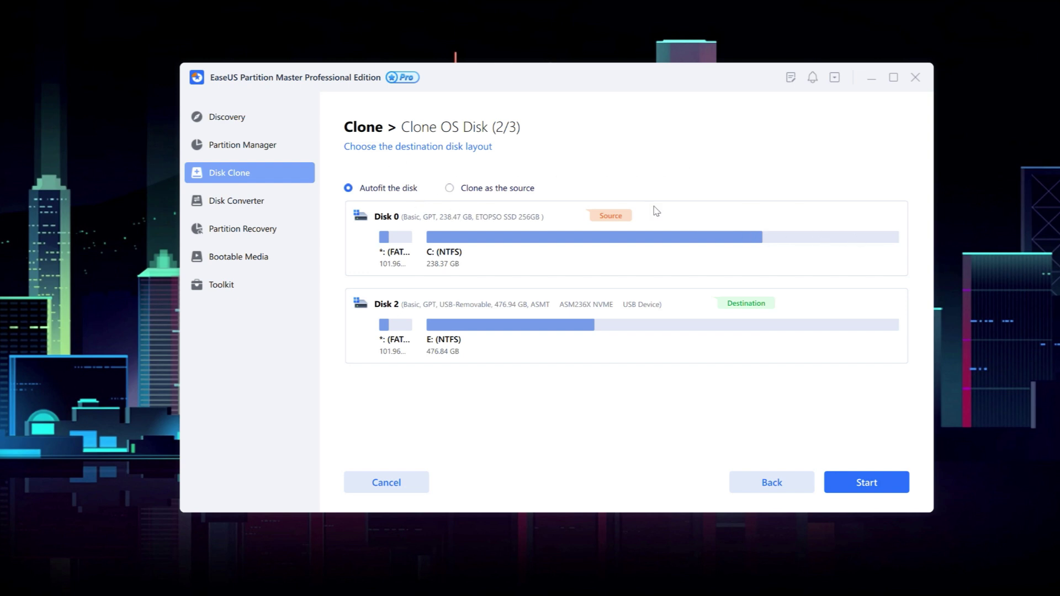
Step: Preview the Clone as the source layout, return to Autofit the disk, and start the clone
left_click(449, 188)
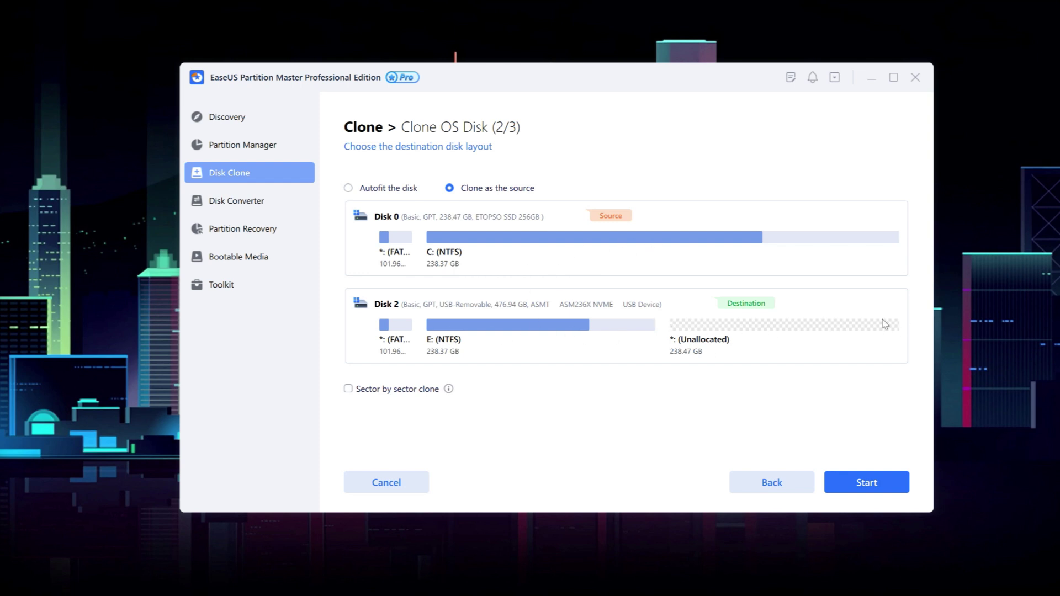
left_click(389, 189)
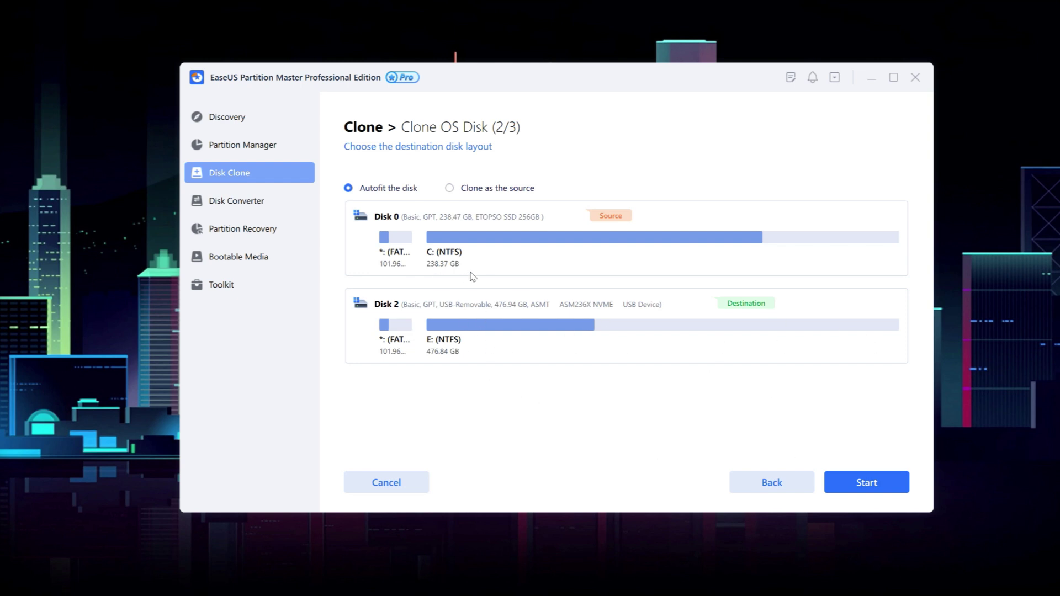
left_click(873, 483)
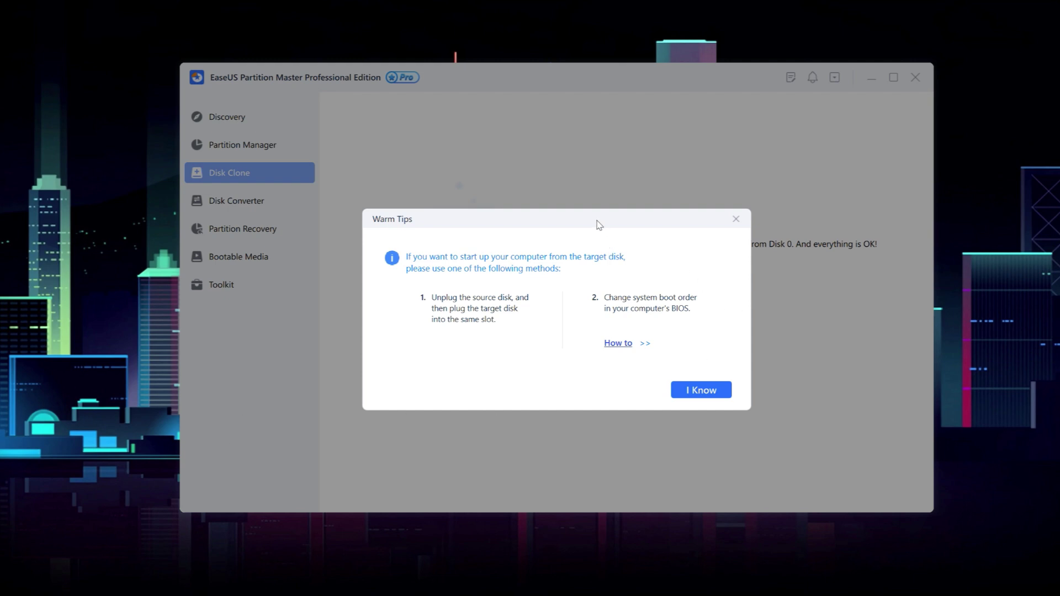
Step: Move the Warm Tips aside to read the clone report, finish the clone, and dismiss the tips and rating request
mouse_move(599, 225)
left_mouse_down()
mouse_move(798, 366)
mouse_move(656, 259)
mouse_move(649, 276)
mouse_move(645, 265)
mouse_move(641, 354)
left_mouse_up()
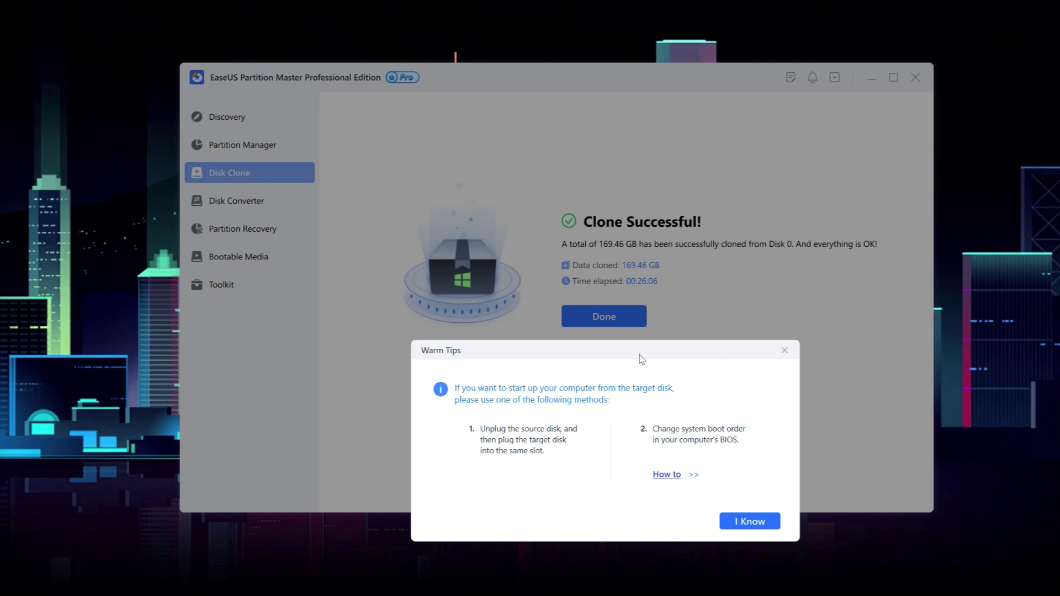
left_click_drag(634, 354, 650, 354)
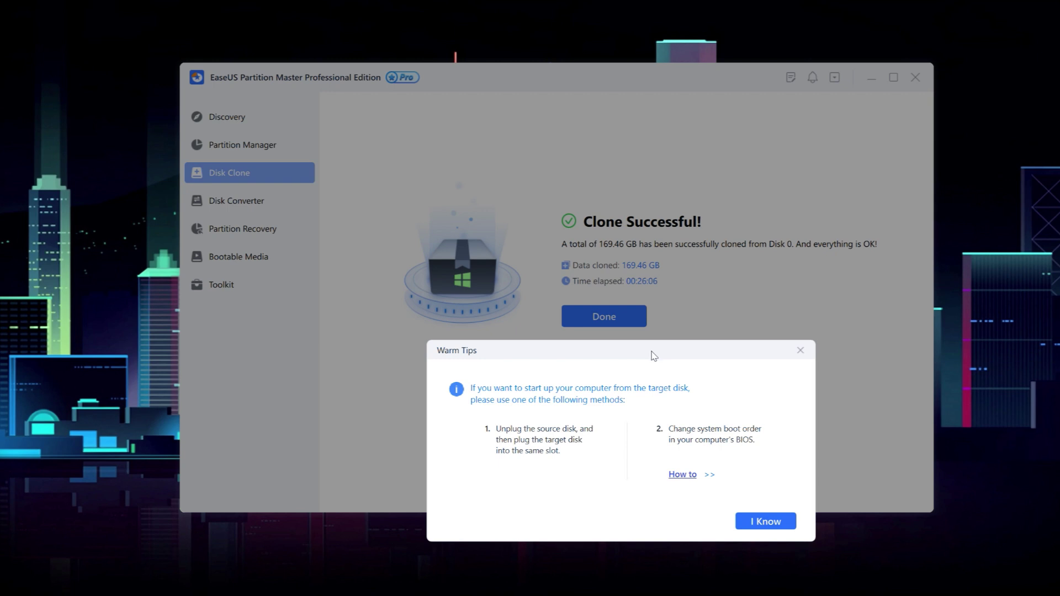
left_click(800, 351)
left_click(619, 323)
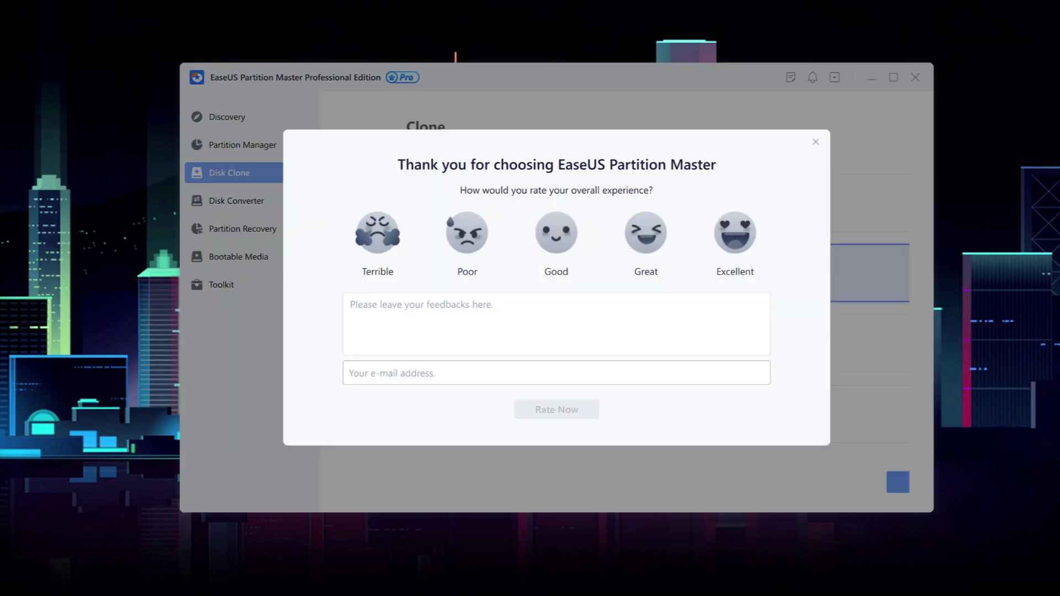
left_click(816, 142)
Step: Compare the layouts of Disk 0 and Disk 2 in Partition Manager, including Disk 2's unallocated space
left_click(274, 147)
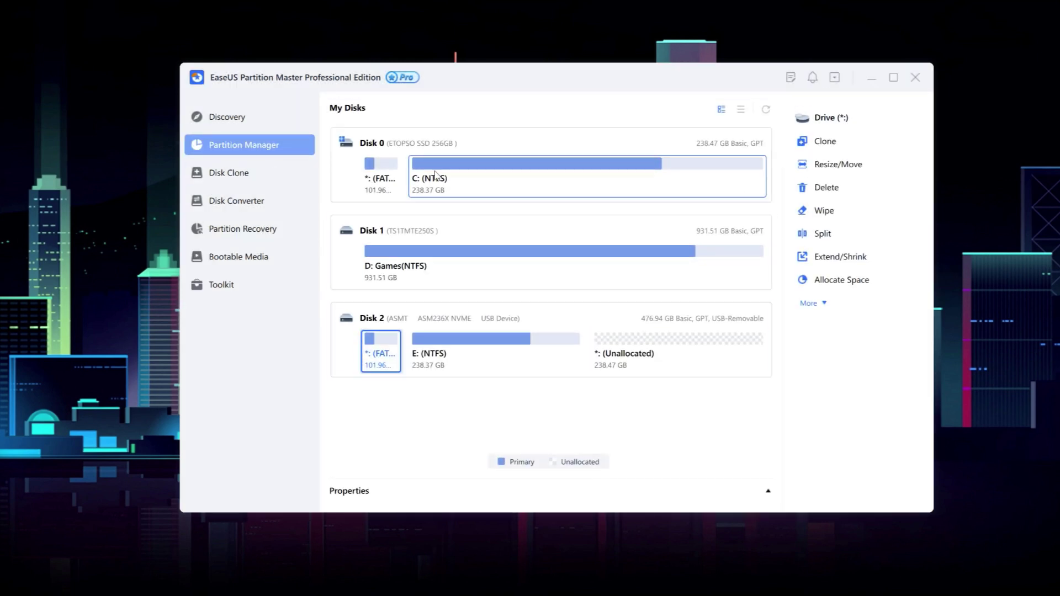
left_click(494, 148)
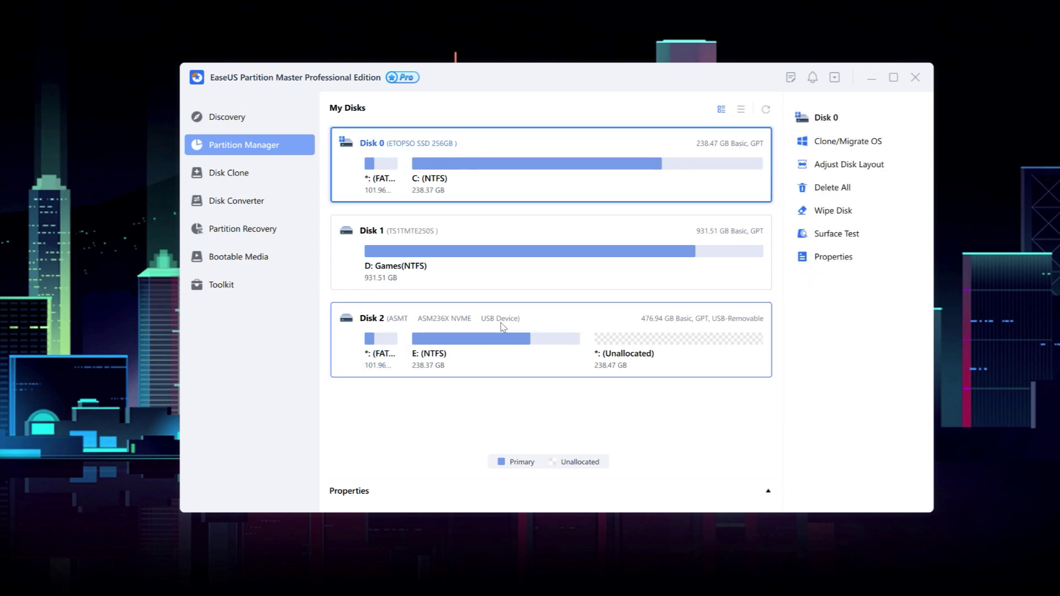
left_click(502, 325)
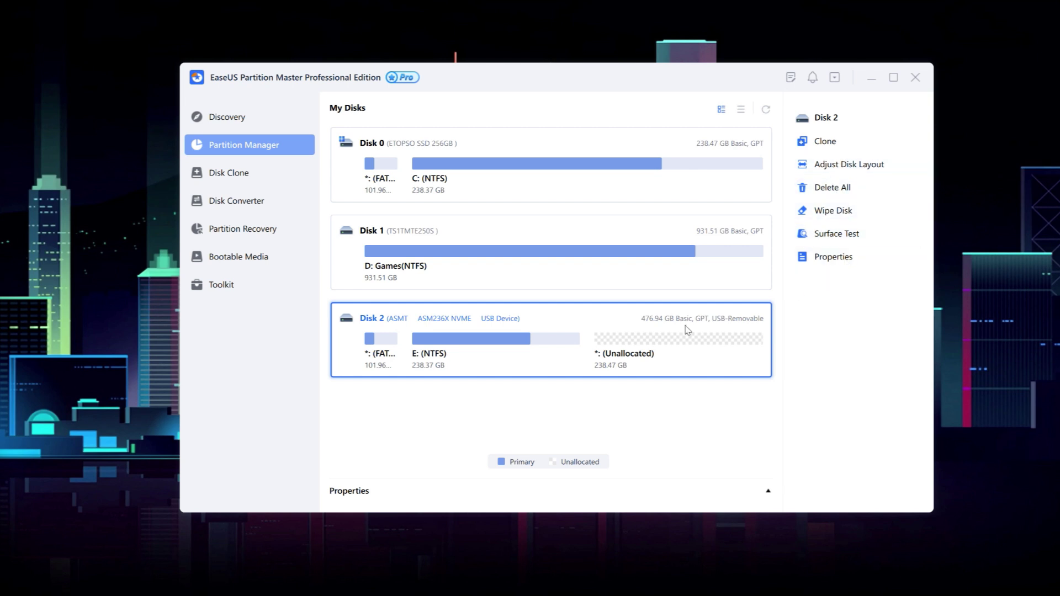
left_click(646, 360)
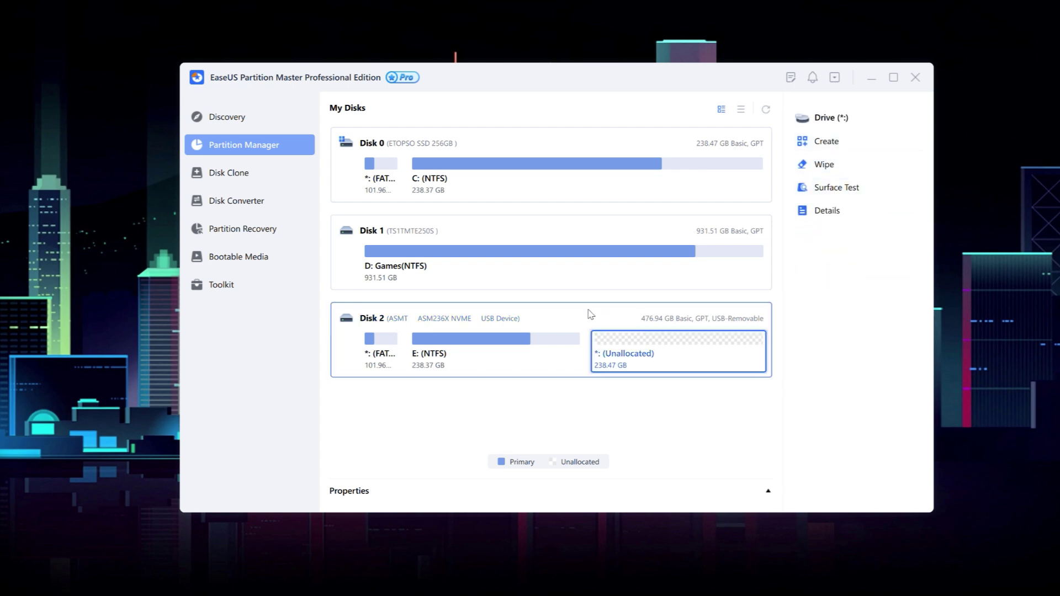
Step: View the Merge options for the E: partition on Disk 2 and leave without merging
left_click(562, 351)
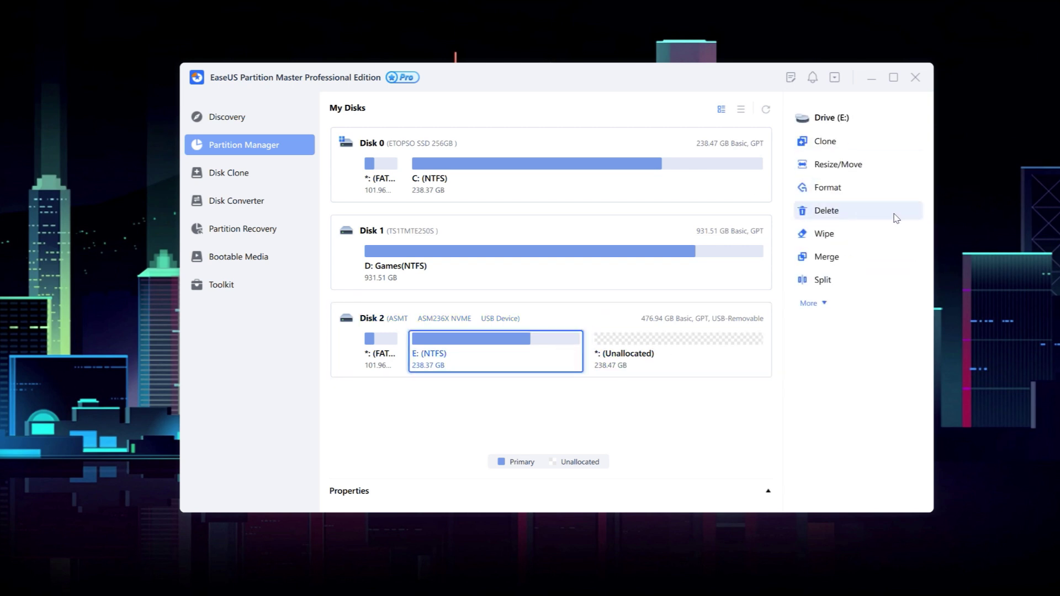
left_click(811, 262)
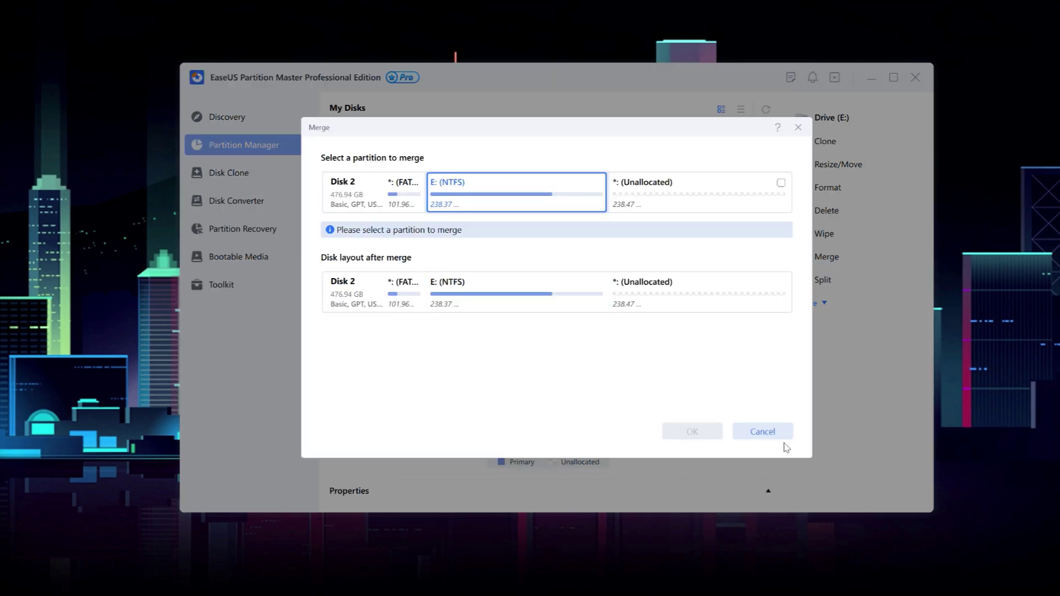
left_click(763, 431)
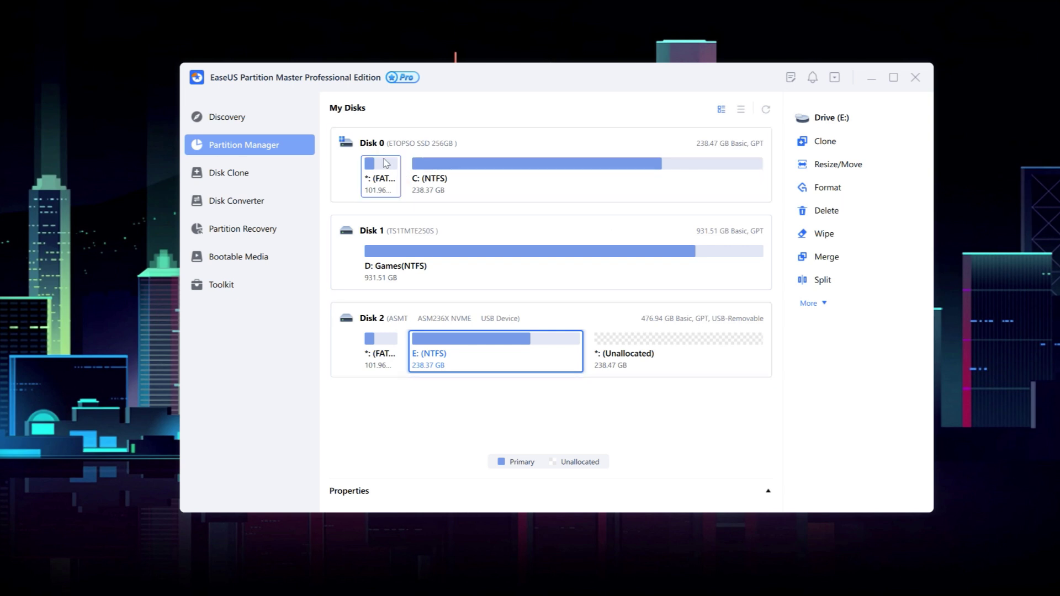
Step: Compare the FAT32 and NTFS partitions on Disk 0 with the matching partitions on Disk 2
left_click(470, 175)
left_click(462, 342)
left_click(379, 349)
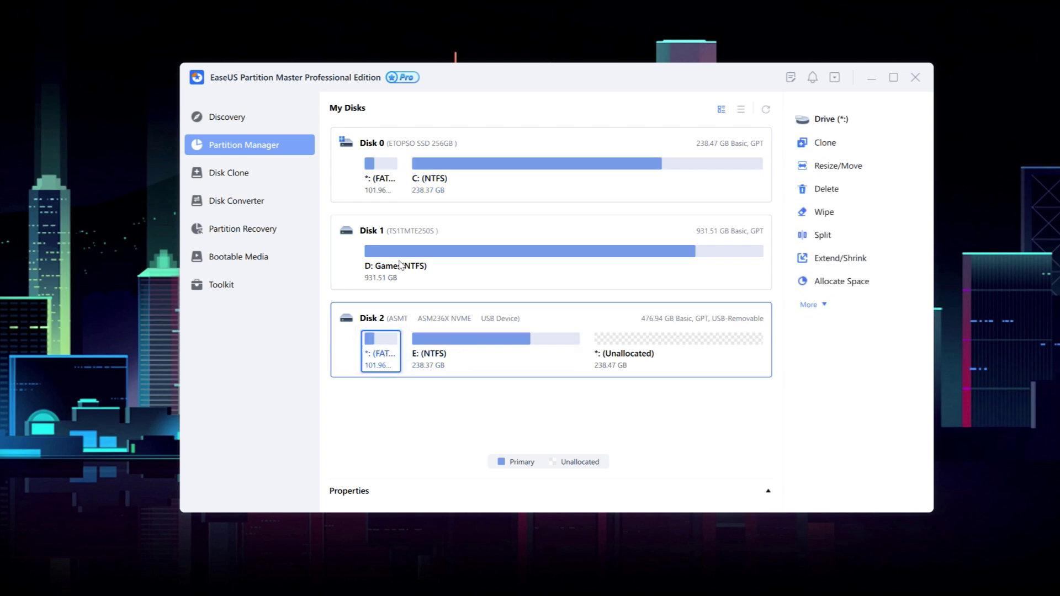
left_click(378, 181)
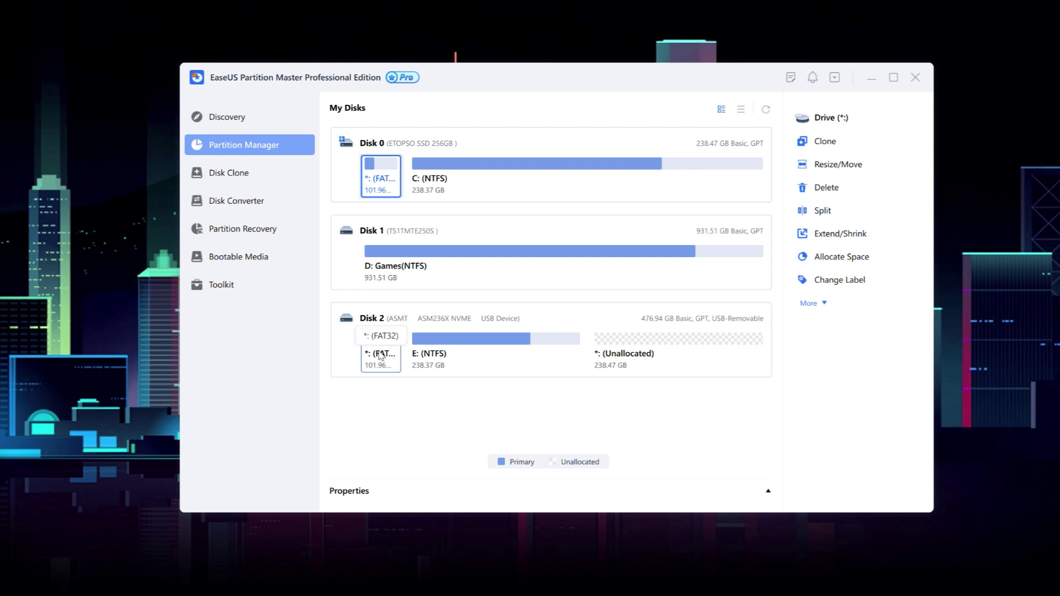
left_click(393, 338)
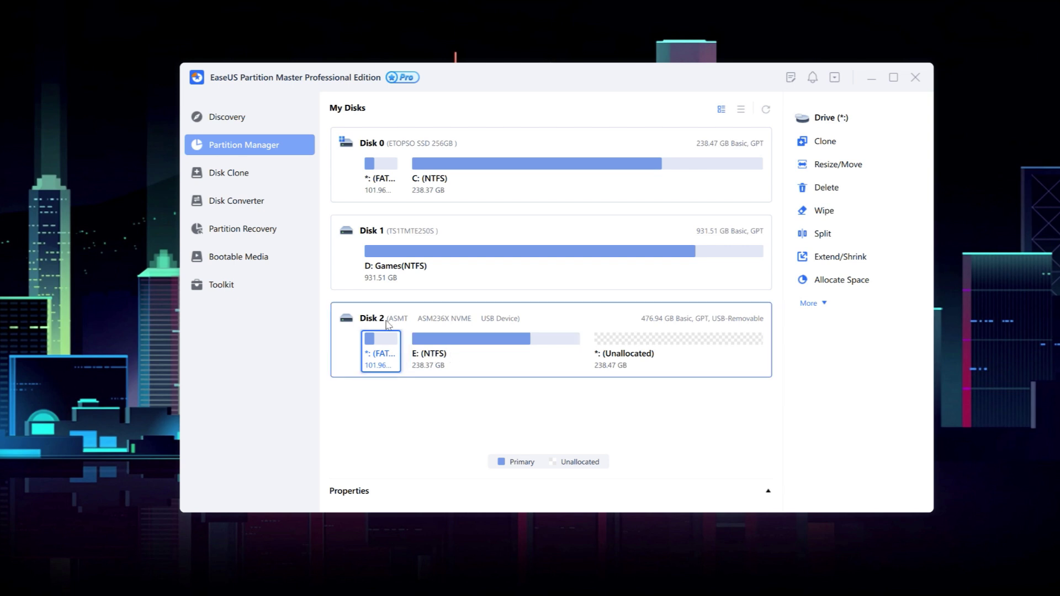
left_click(377, 182)
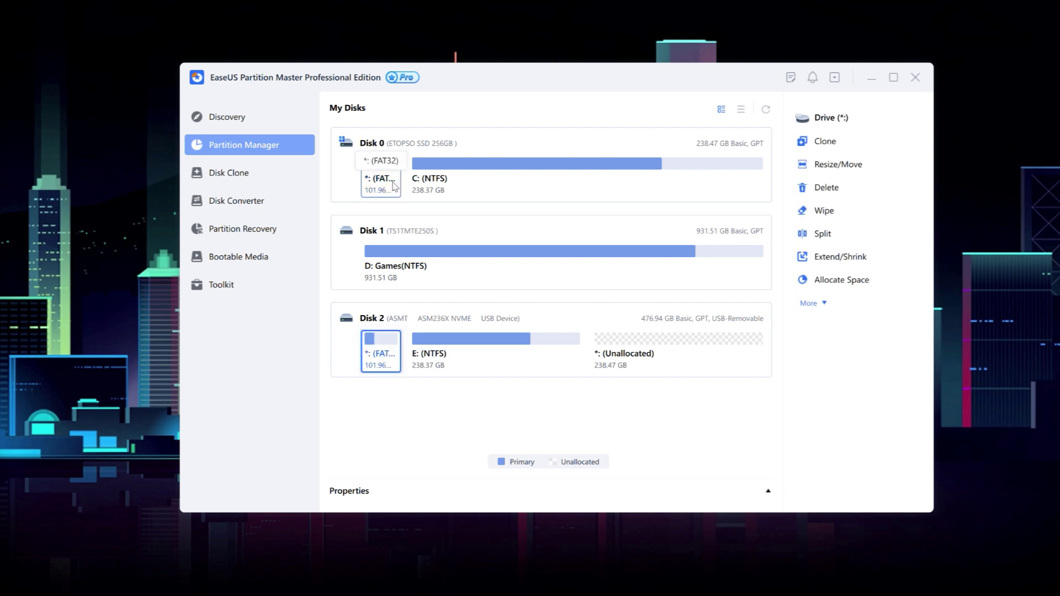
left_click(393, 185)
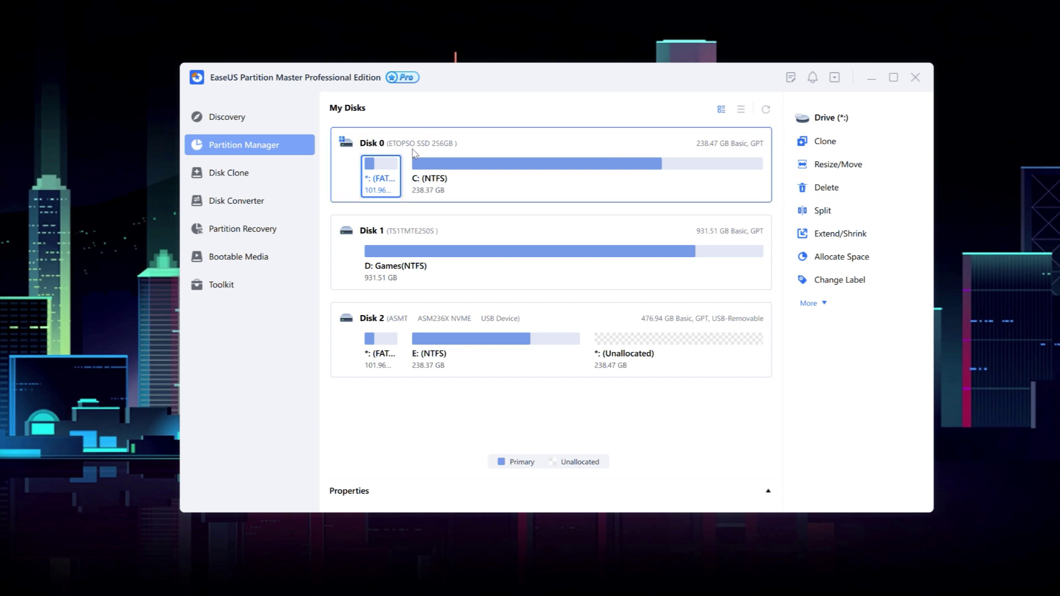
left_click(487, 164)
left_click(381, 352)
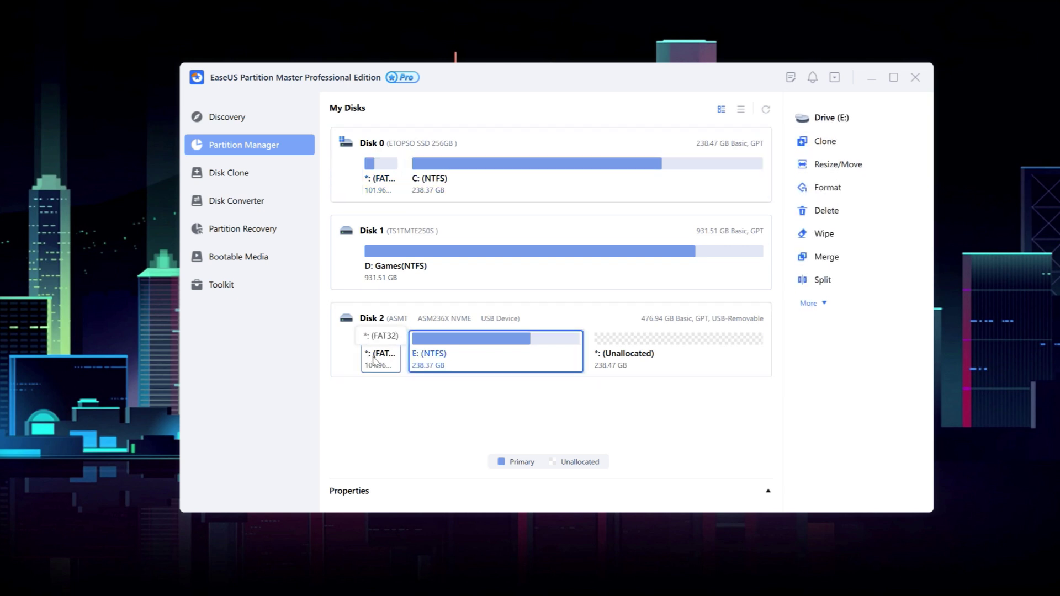
left_click(489, 182)
left_click(394, 185)
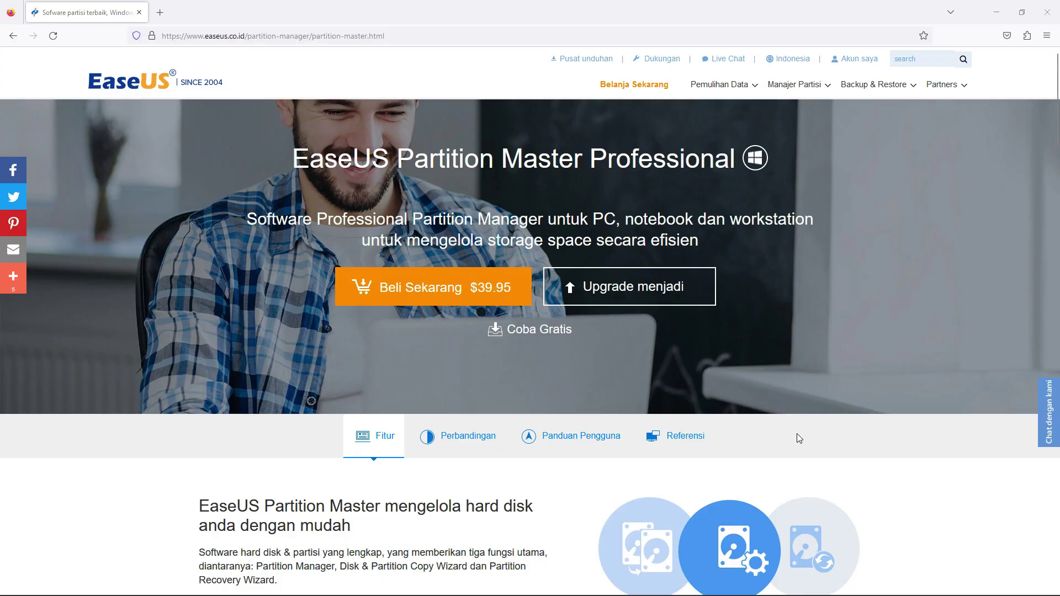
Step: Download the EaseUS Partition Master Professional trial installer from the product page and open the downloaded file
left_click(552, 335)
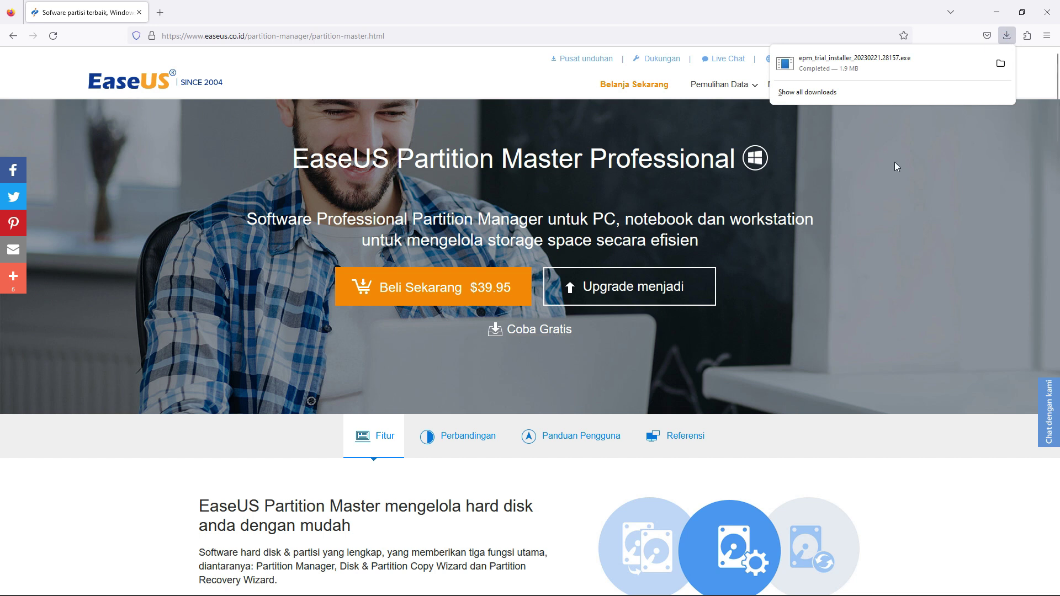
left_click(874, 64)
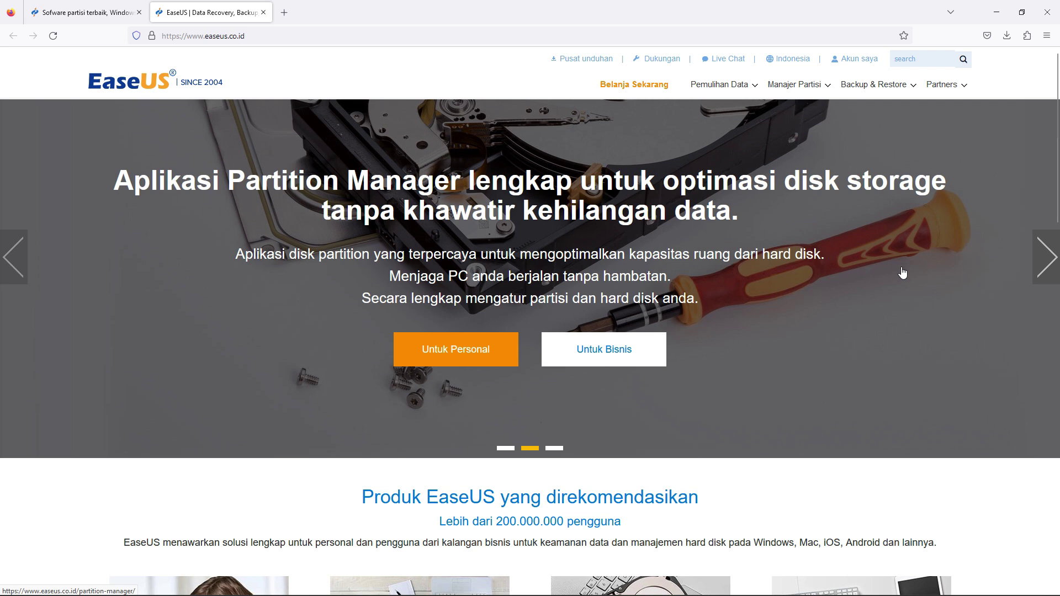
Step: Look through the EaseUS website's data recovery, partition manager and backup products and its recommended product section
mouse_move(742, 91)
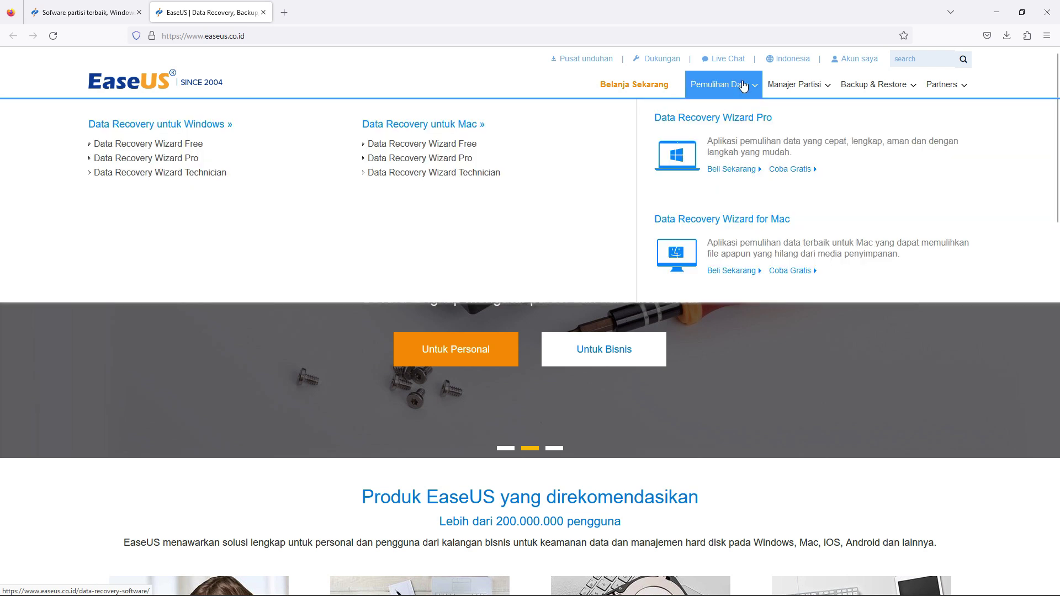
mouse_move(796, 90)
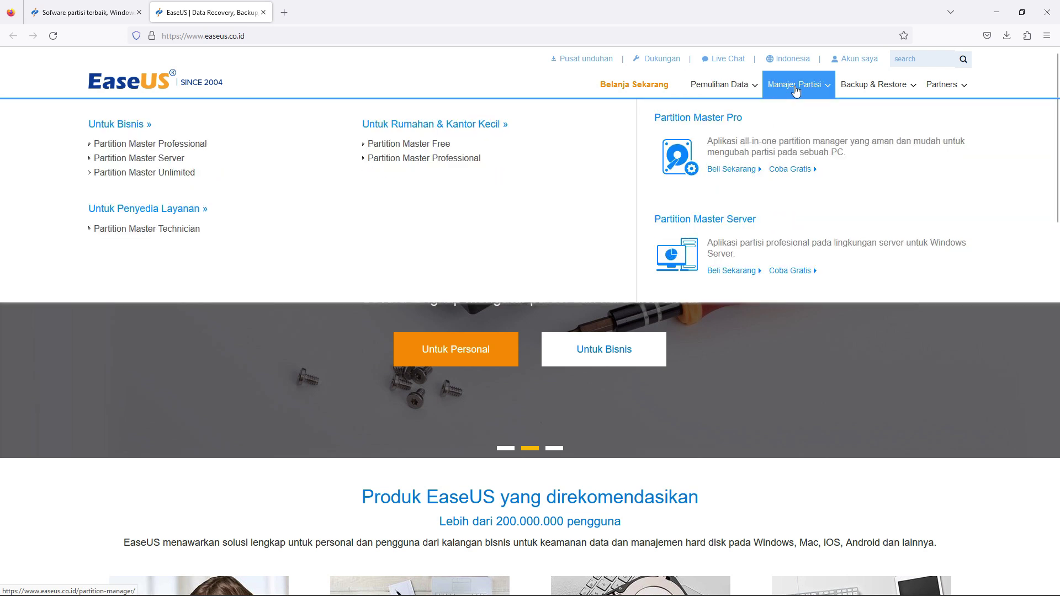
mouse_move(865, 87)
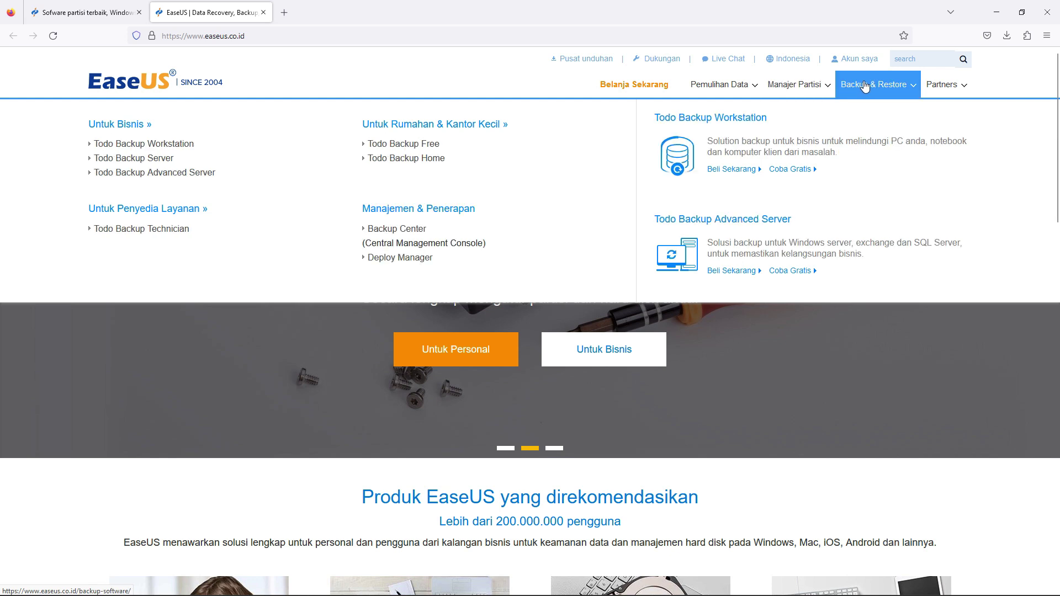
scroll(827, 361, "down", 5)
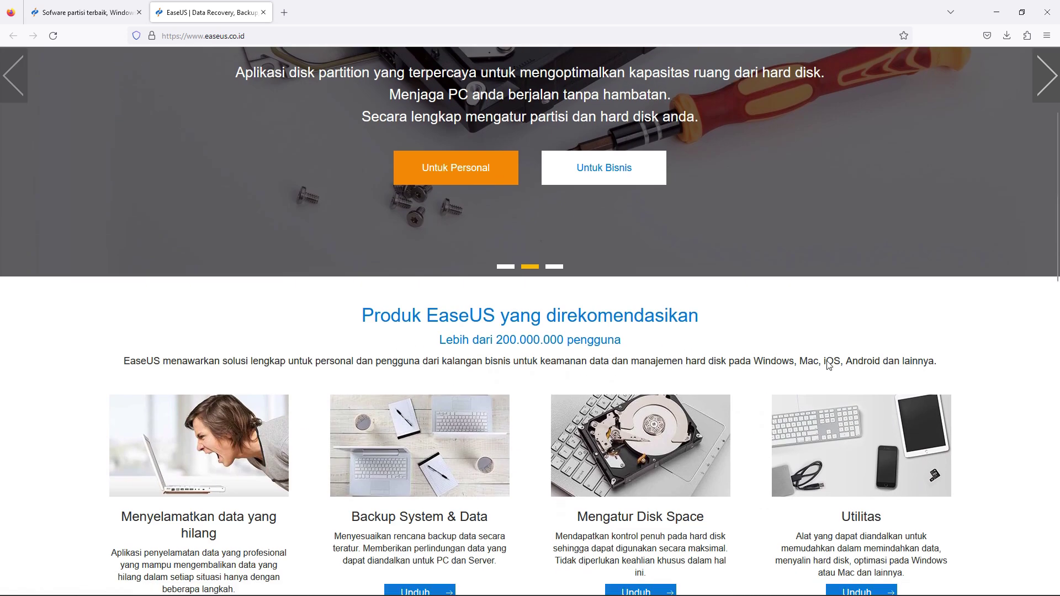
scroll(826, 360, "down", 2)
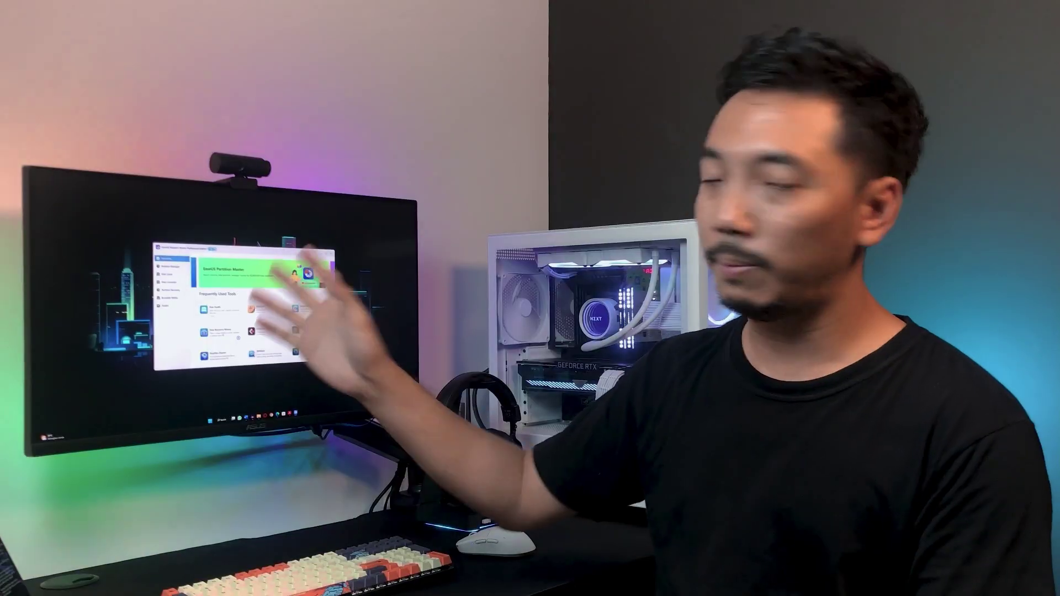